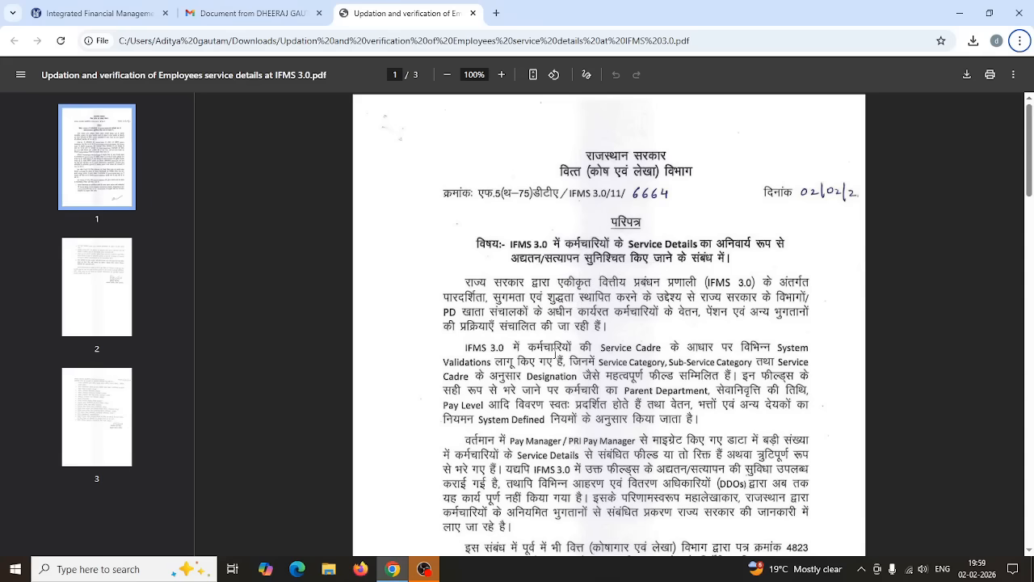
# Step: Read the circular on updating employee service details in IFMS 3.0, through instruction 5 on page 2
pyautogui.scroll(-1, 555, 354)
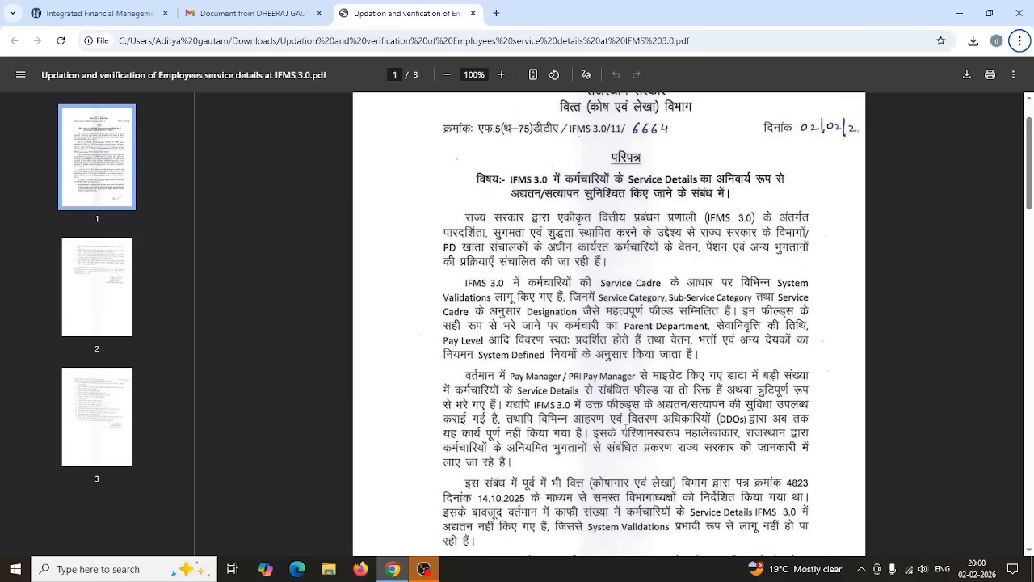
pyautogui.scroll(-3, 624, 430)
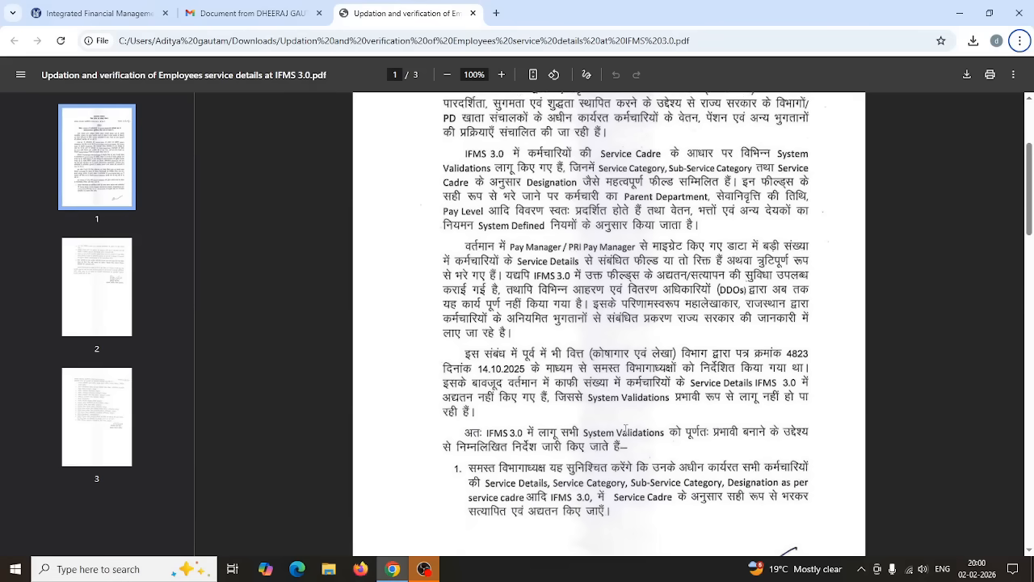
pyautogui.scroll(-6, 624, 430)
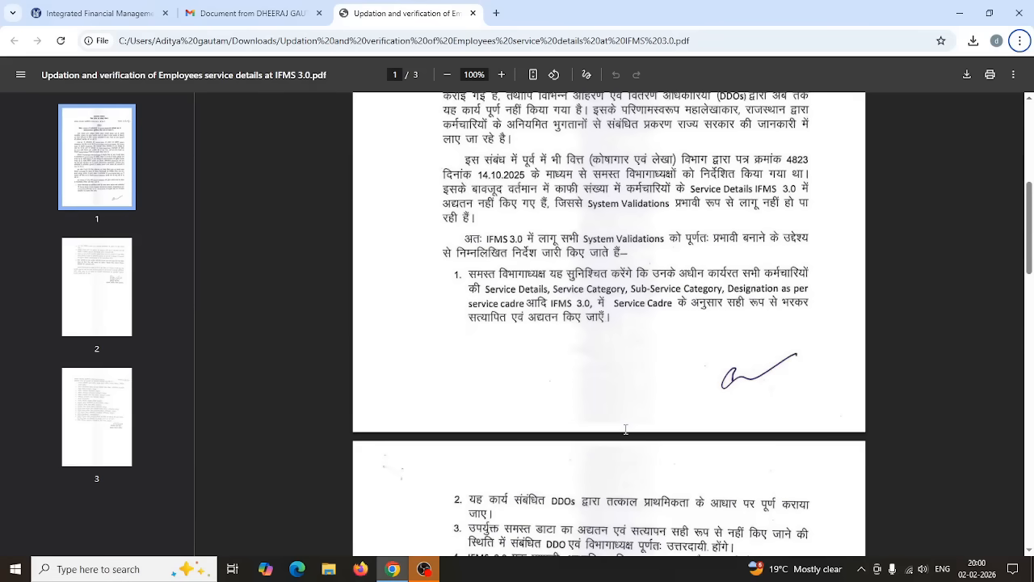
pyautogui.scroll(-3, 624, 428)
pyautogui.scroll(2, 624, 430)
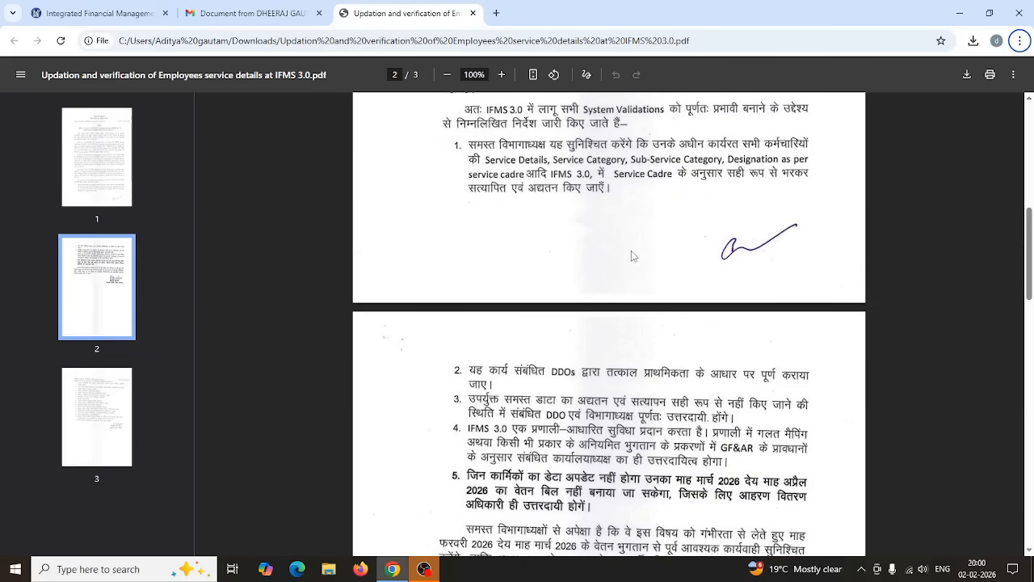
pyautogui.scroll(-2, 628, 362)
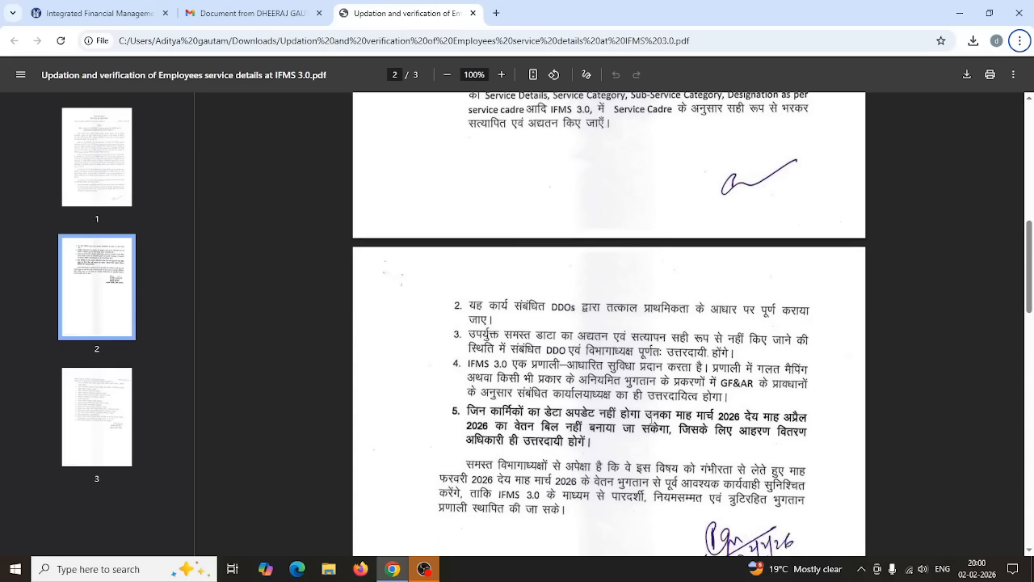
pyautogui.moveTo(646, 417); pyautogui.dragTo(551, 469)
pyautogui.click(687, 455)
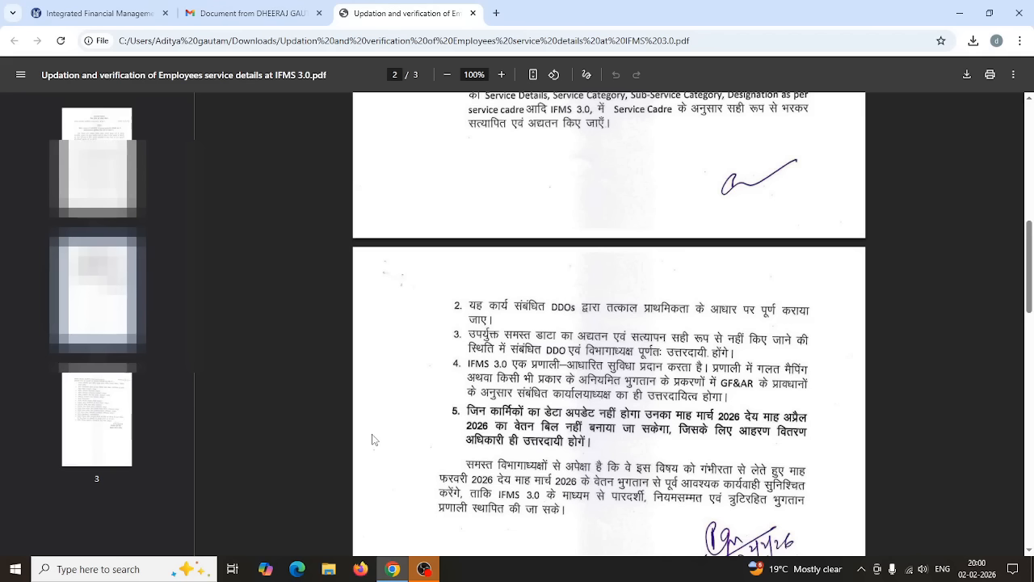
# Step: Switch to the RajIFMS site, enter Employee Self Service (ESS) and open the employee's own Service Details
pyautogui.click(81, 14)
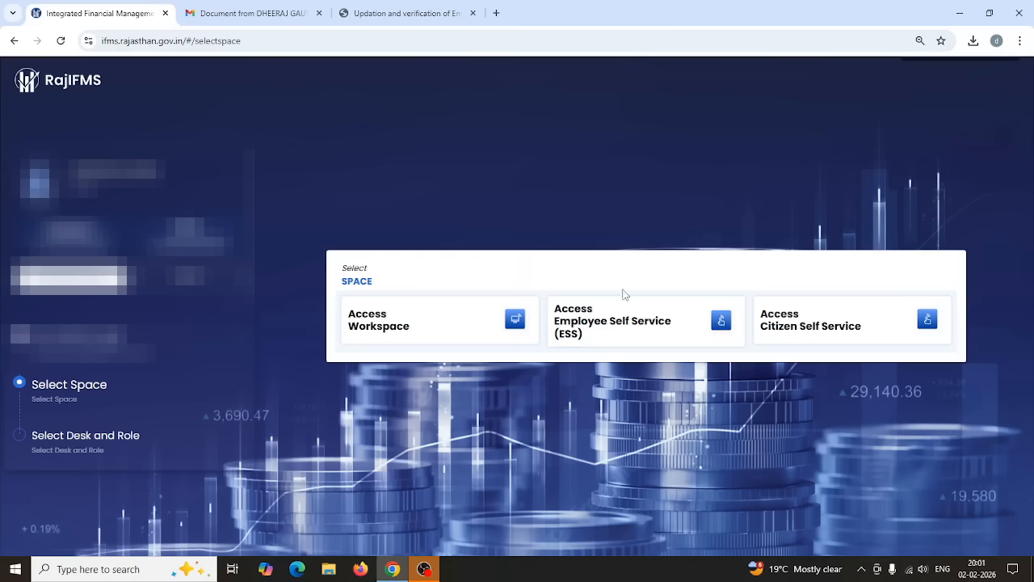
pyautogui.click(722, 322)
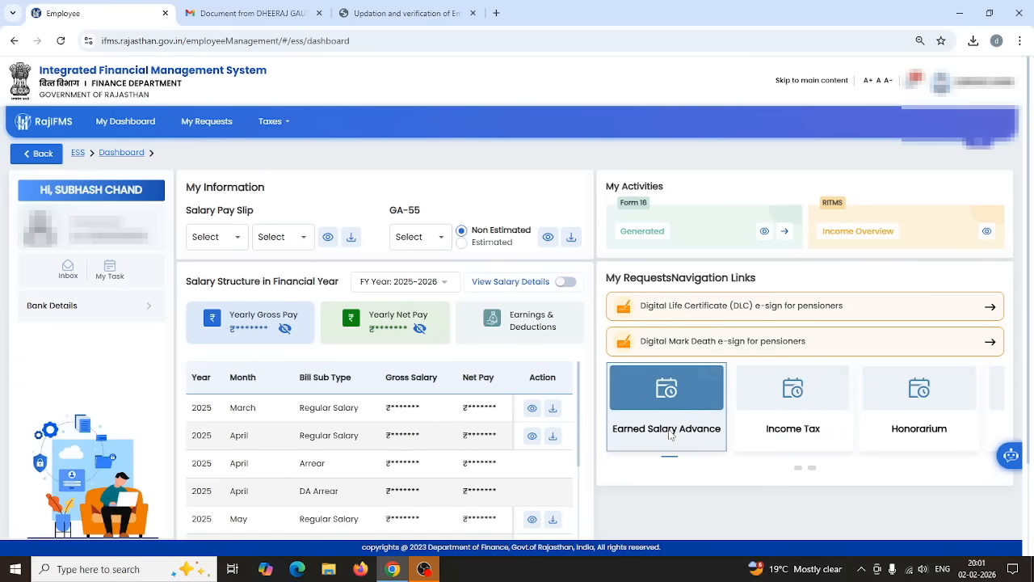
pyautogui.click(811, 470)
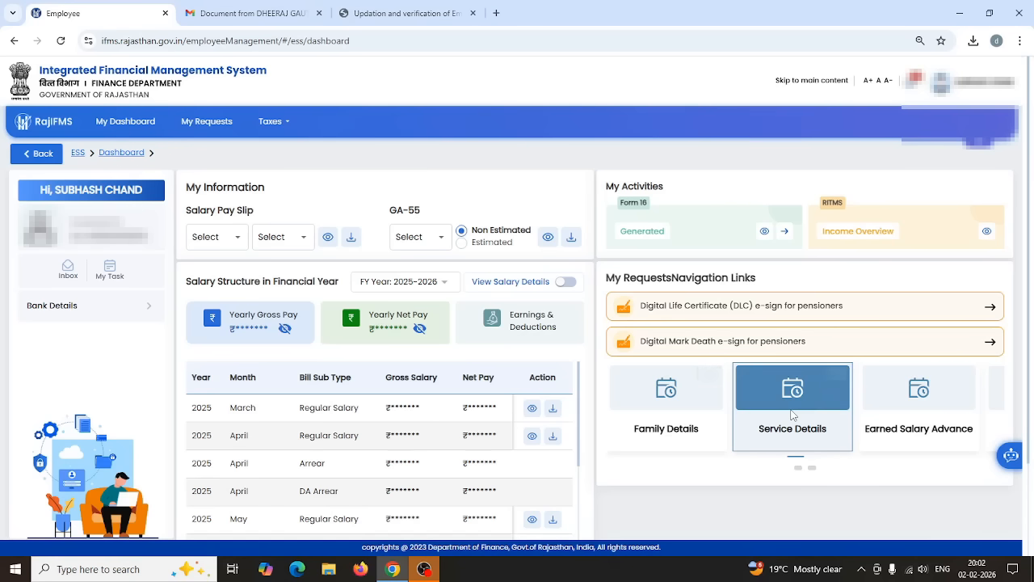
pyautogui.click(59, 40)
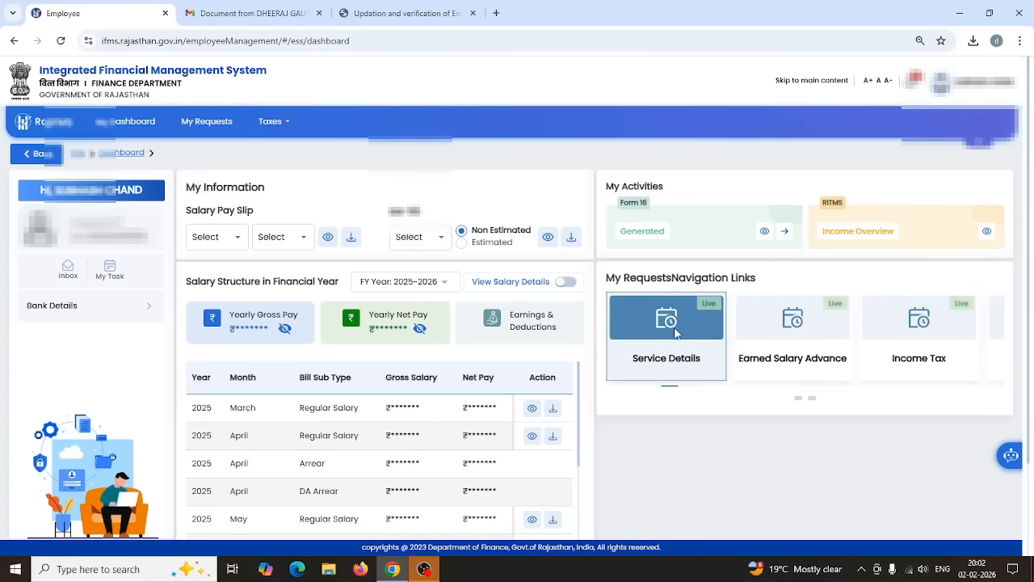
pyautogui.click(672, 337)
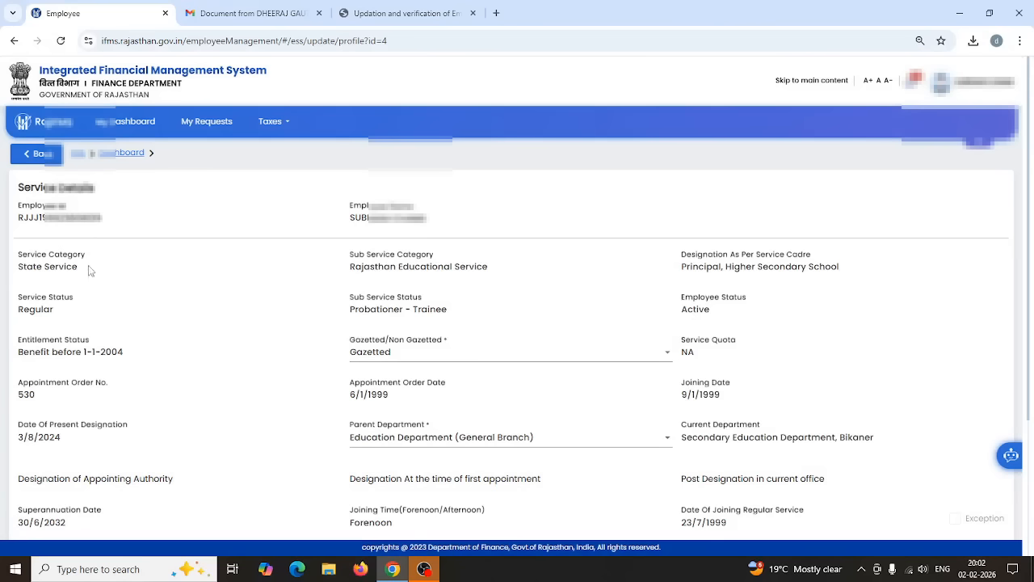
# Step: Compare the fields named in the circular's first instruction with those on the employee's own Service Details page
pyautogui.click(376, 15)
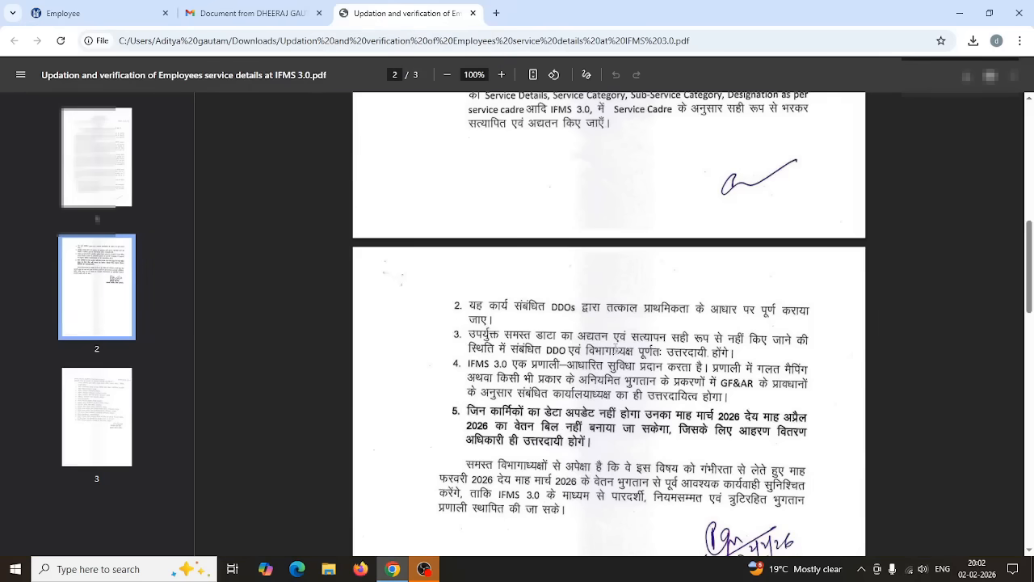
pyautogui.scroll(2, 641, 368)
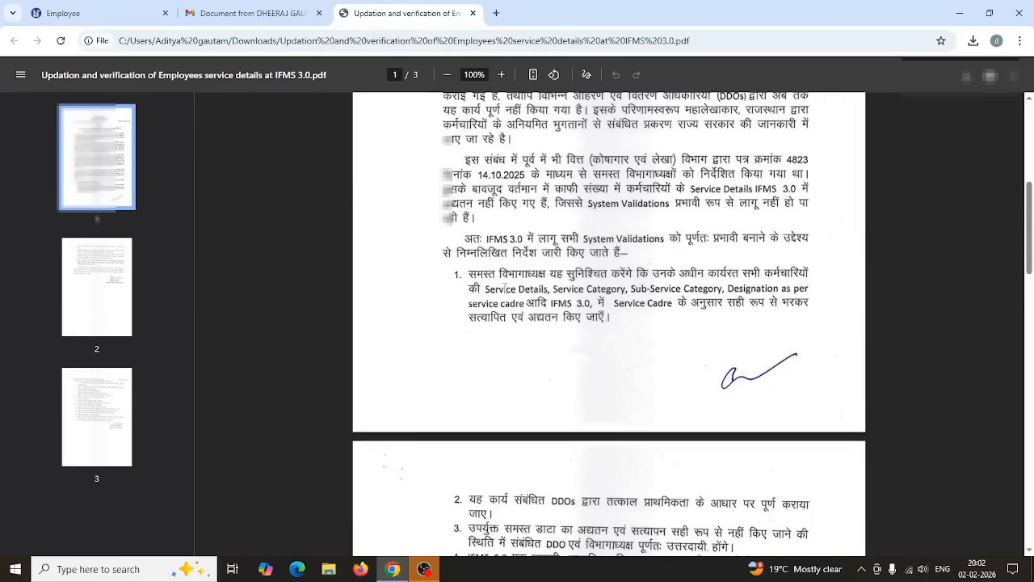
pyautogui.moveTo(505, 288); pyautogui.dragTo(551, 289)
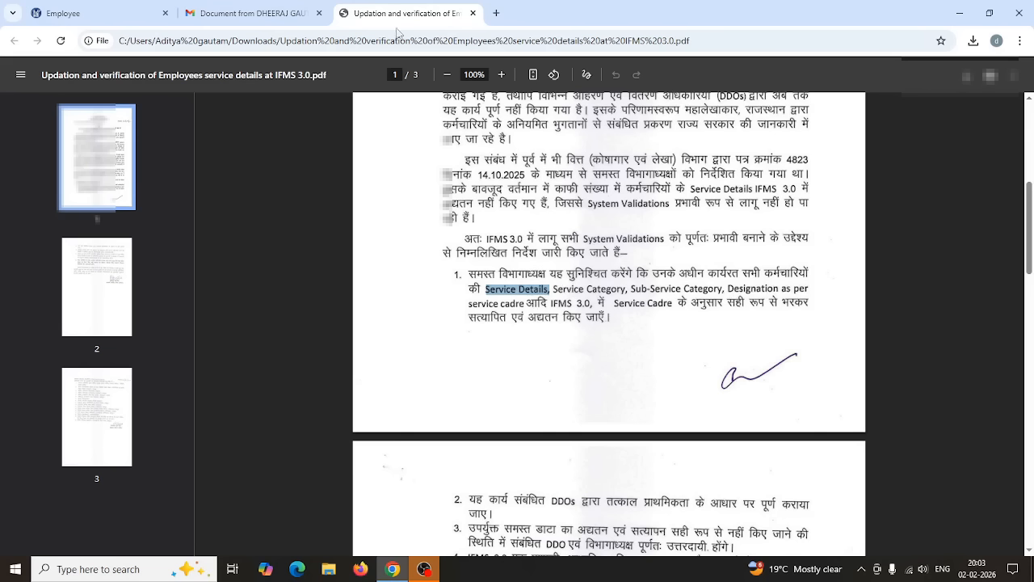
pyautogui.click(111, 13)
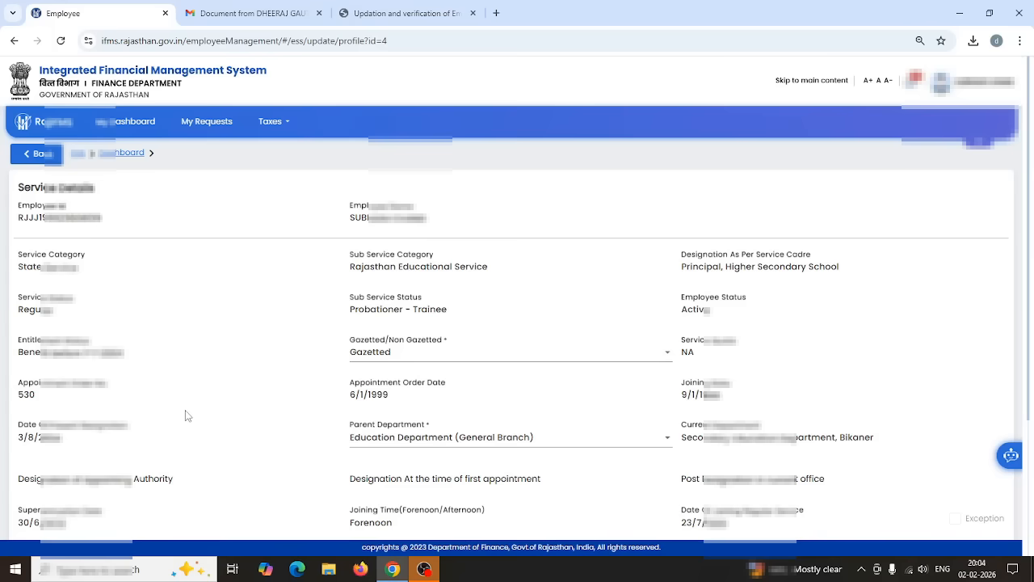
pyautogui.scroll(-2, 185, 415)
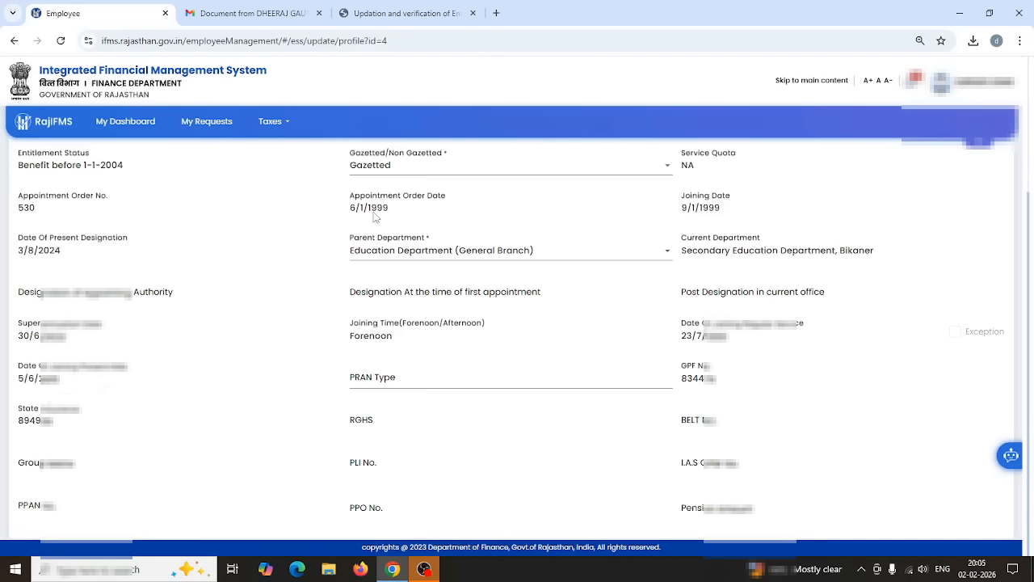
# Step: Change from Employee Self Service to the Workspace and enter it with the DDO role of Desk 1
pyautogui.click(944, 84)
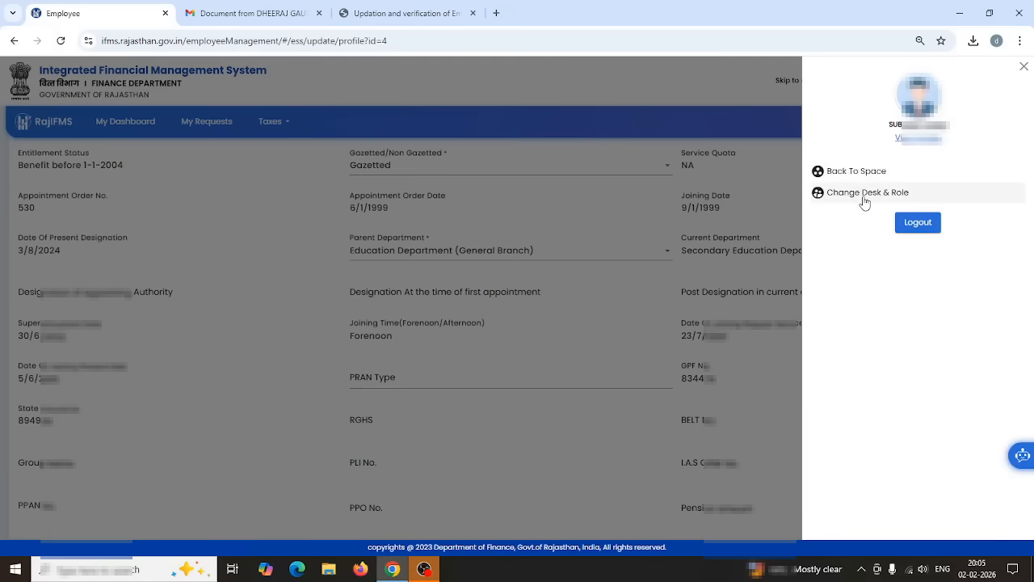
pyautogui.click(868, 194)
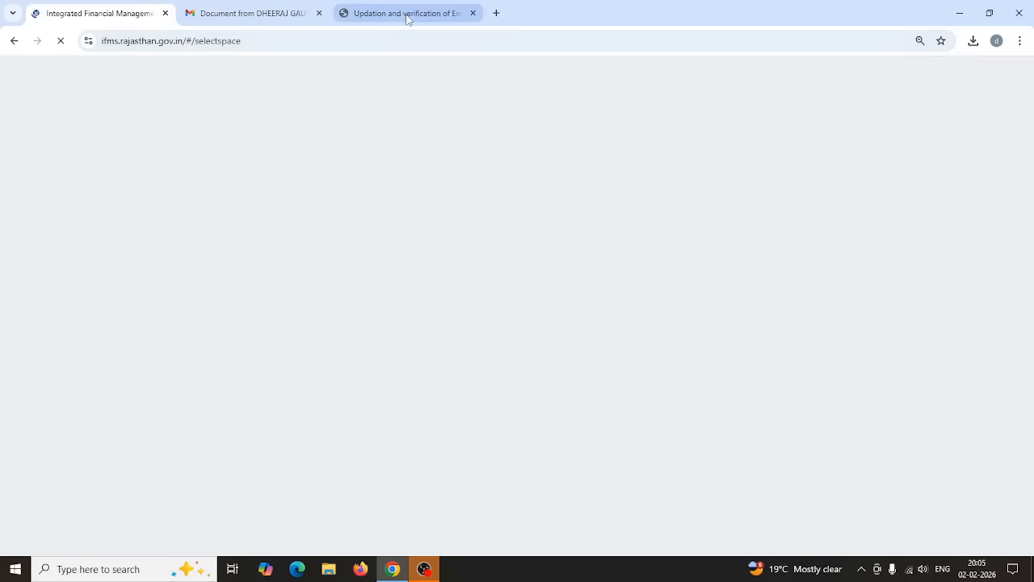
pyautogui.moveTo(405, 20)
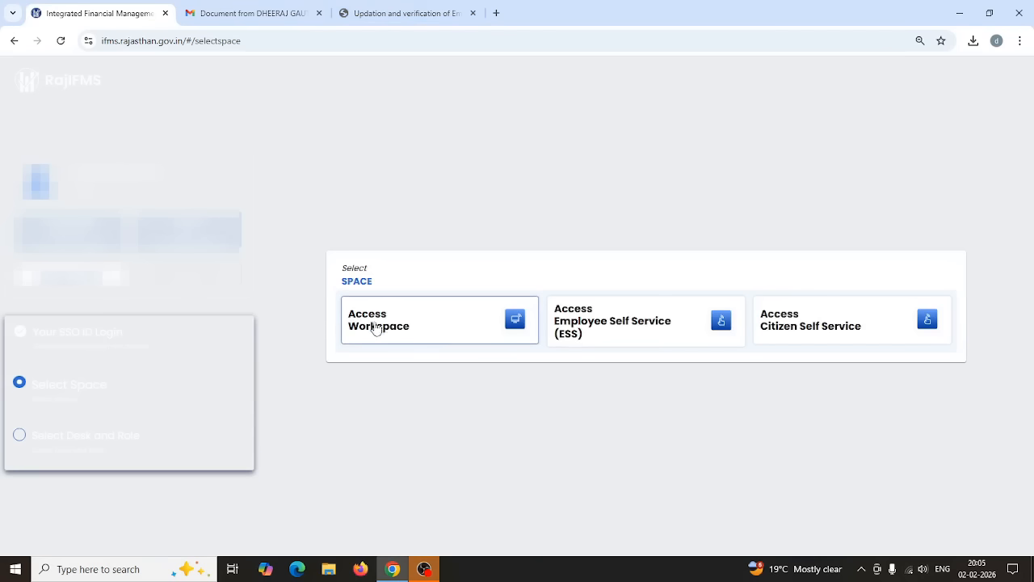
pyautogui.click(376, 325)
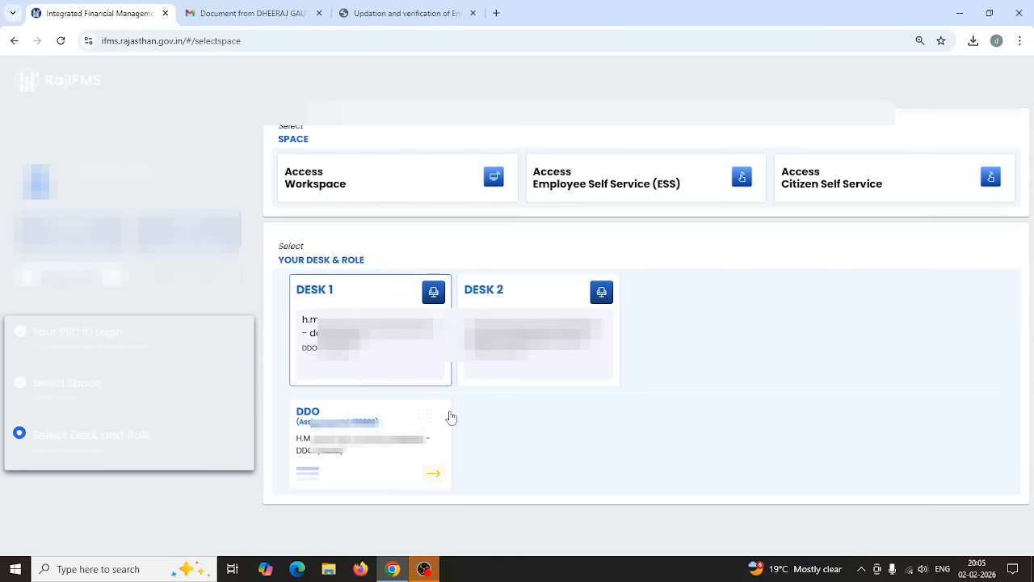
pyautogui.click(436, 479)
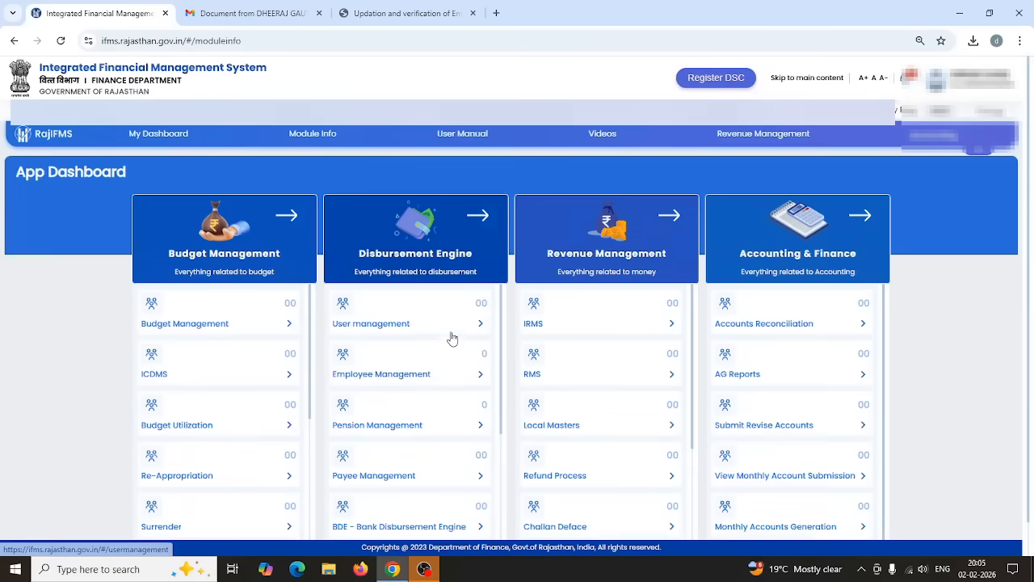
# Step: Open the Service details list for employee modification in the Employee Management module
pyautogui.click(393, 373)
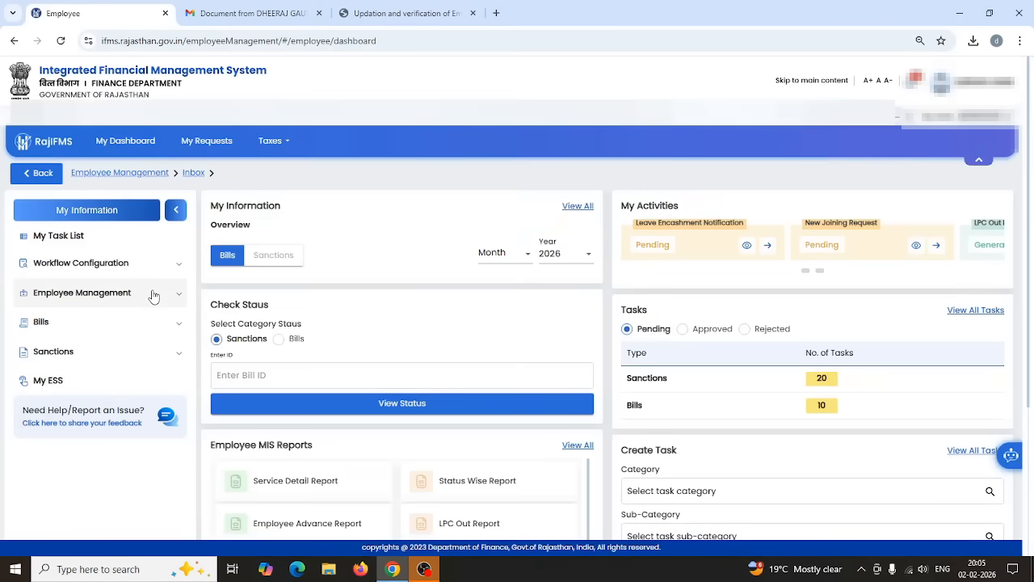
pyautogui.click(153, 296)
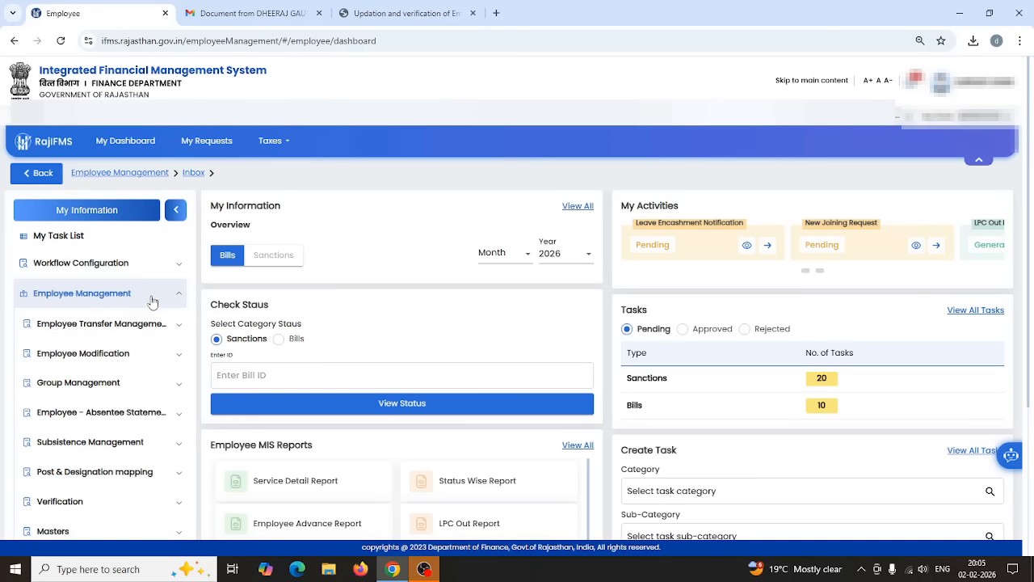
pyautogui.click(125, 357)
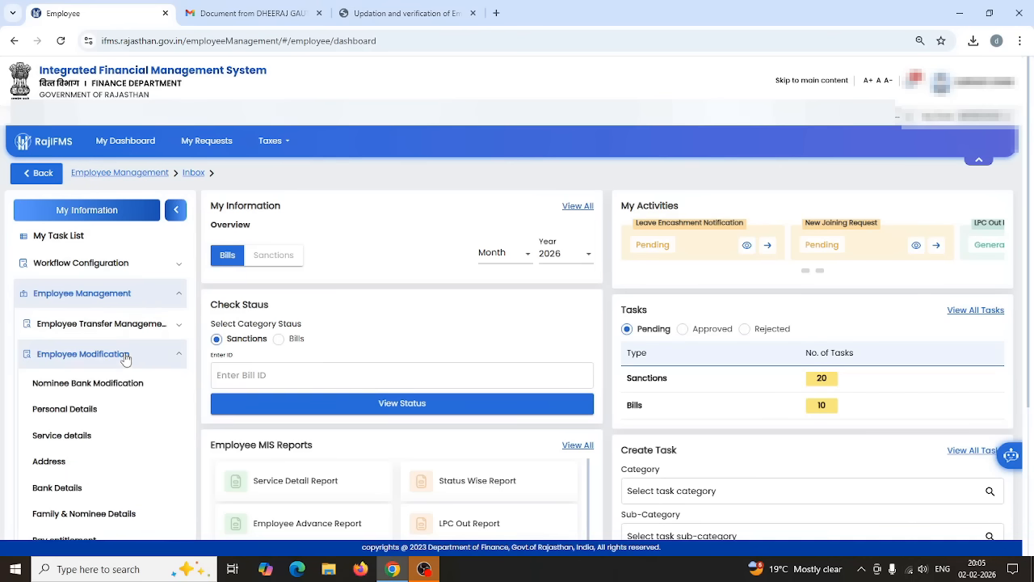
pyautogui.click(65, 436)
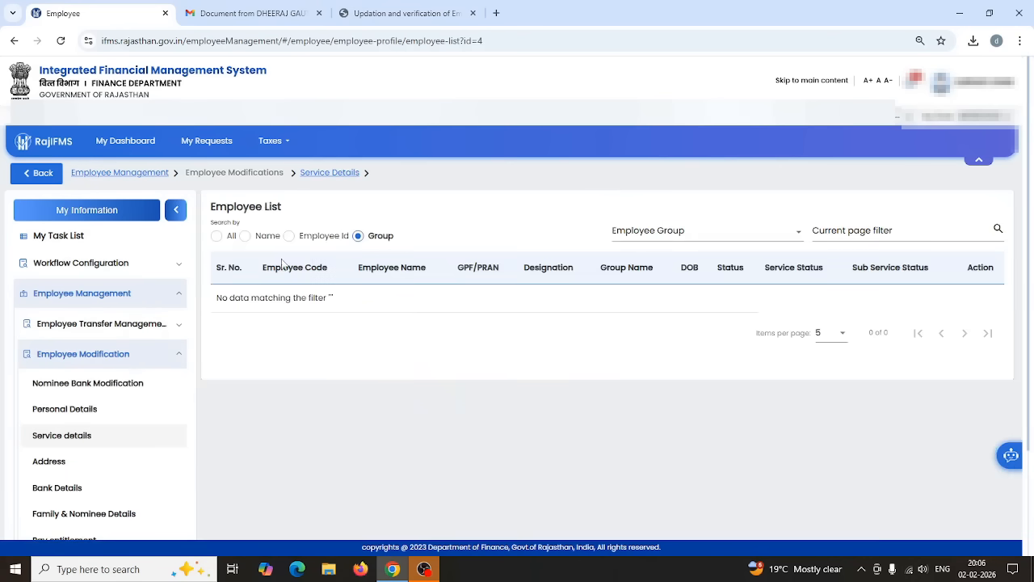
# Step: Show all employees at 50 items per page and try to open the second employee's service details for modification
pyautogui.click(216, 236)
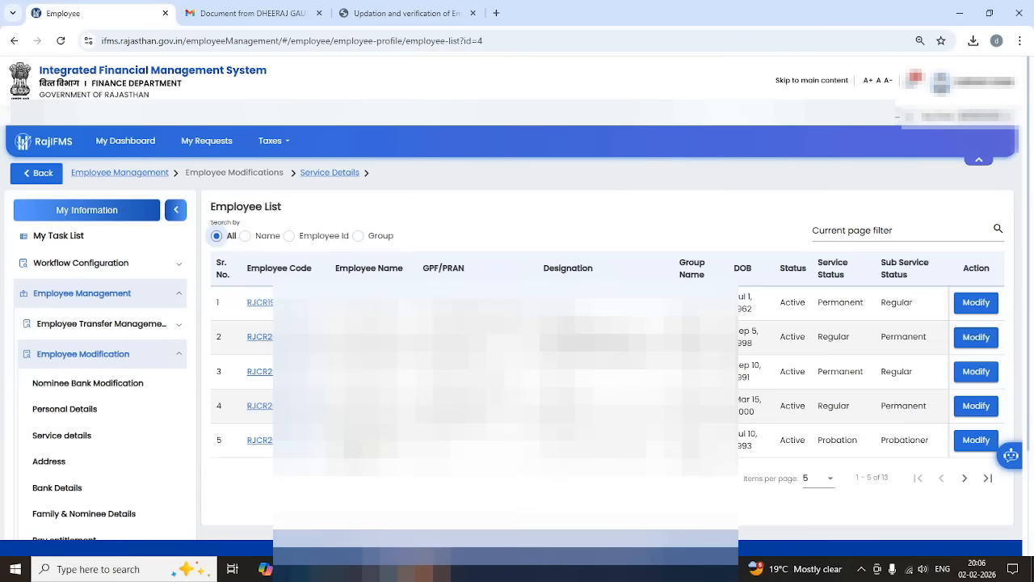
pyautogui.click(825, 478)
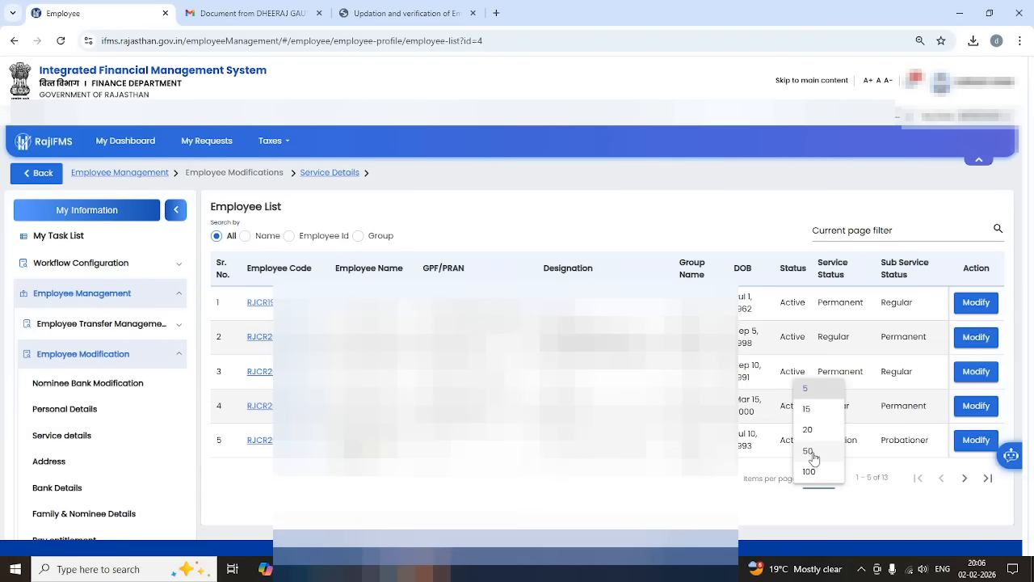
pyautogui.click(807, 451)
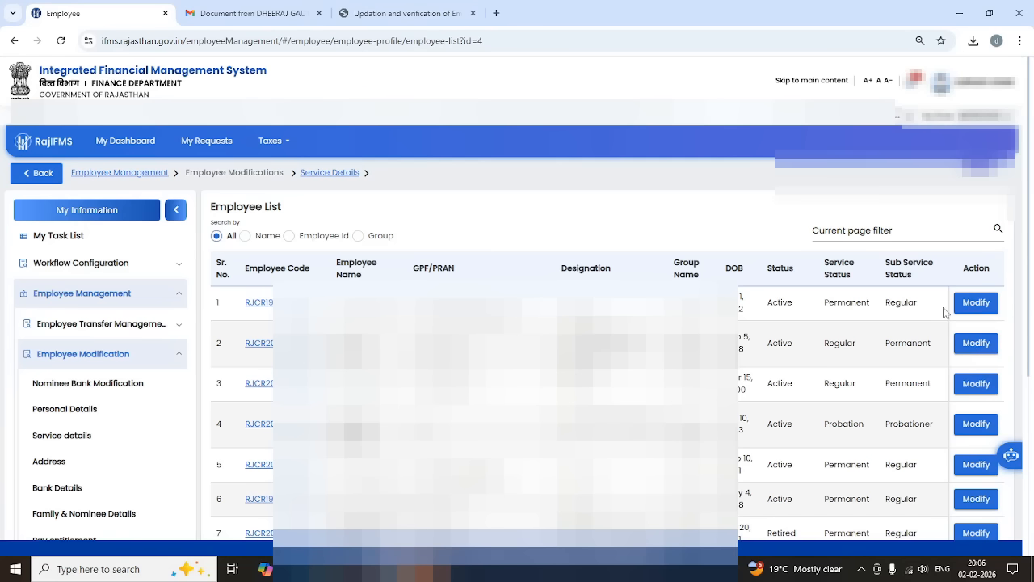
pyautogui.click(973, 344)
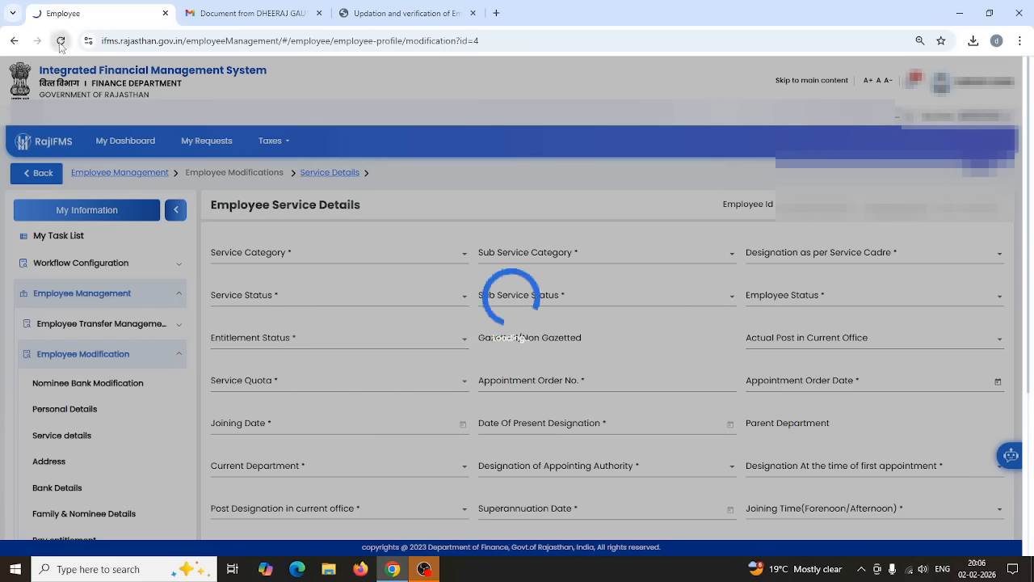
pyautogui.click(60, 42)
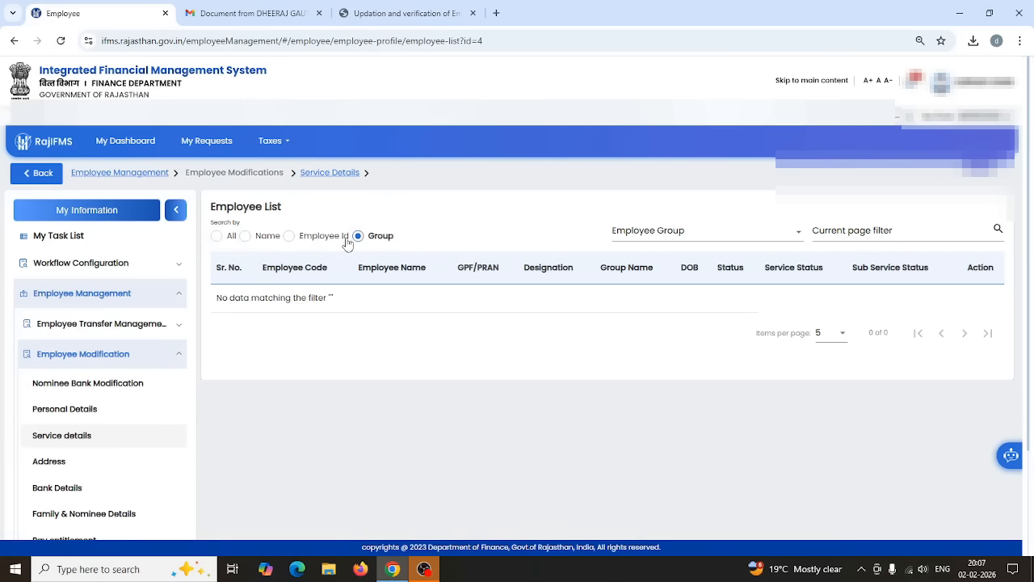
# Step: List all employees again and open the second employee's service details for modification
pyautogui.click(216, 236)
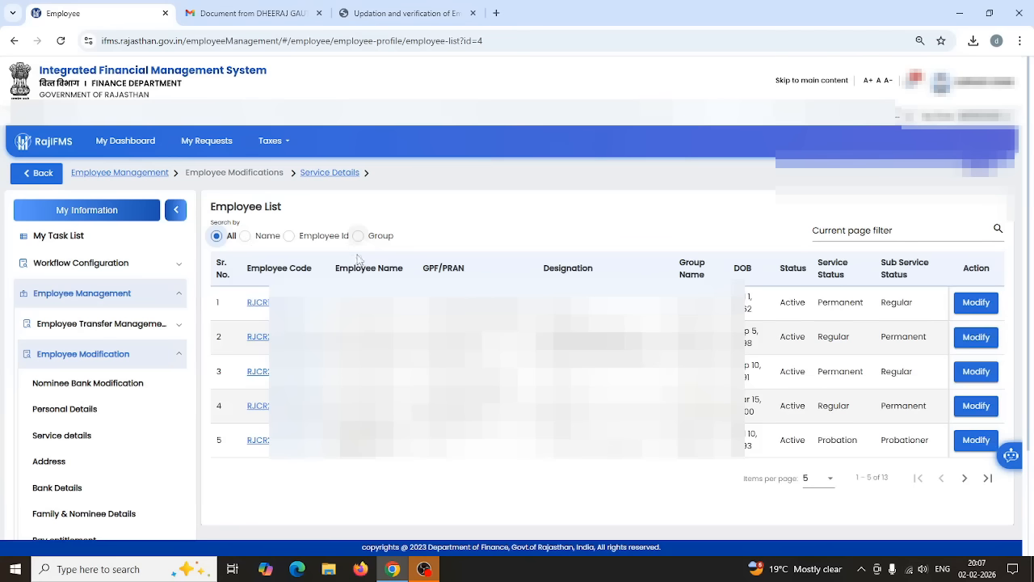
pyautogui.click(974, 338)
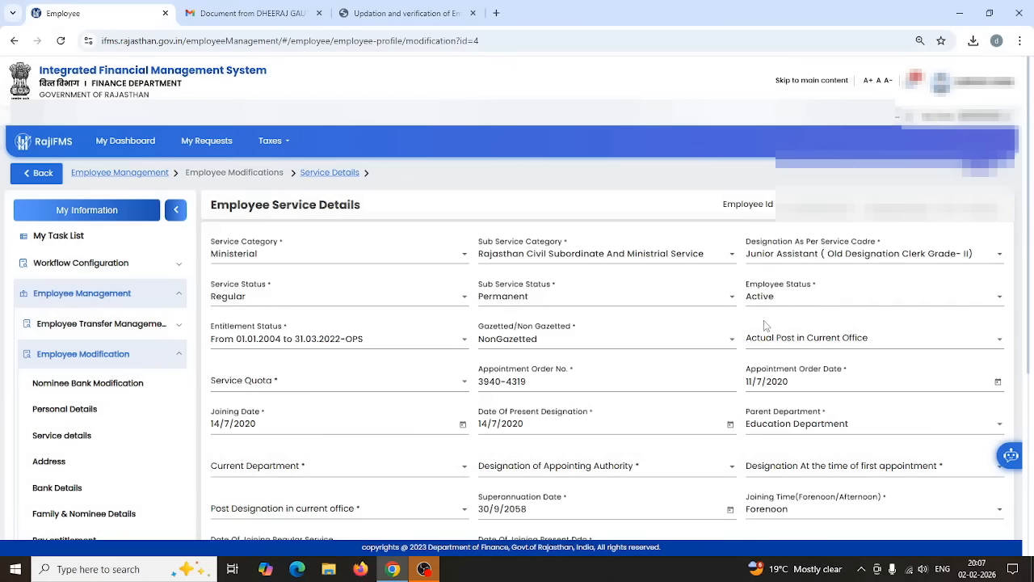
# Step: Look through the Service Category options from All India Service to Work Charged and keep Ministerial for the employee
pyautogui.click(418, 260)
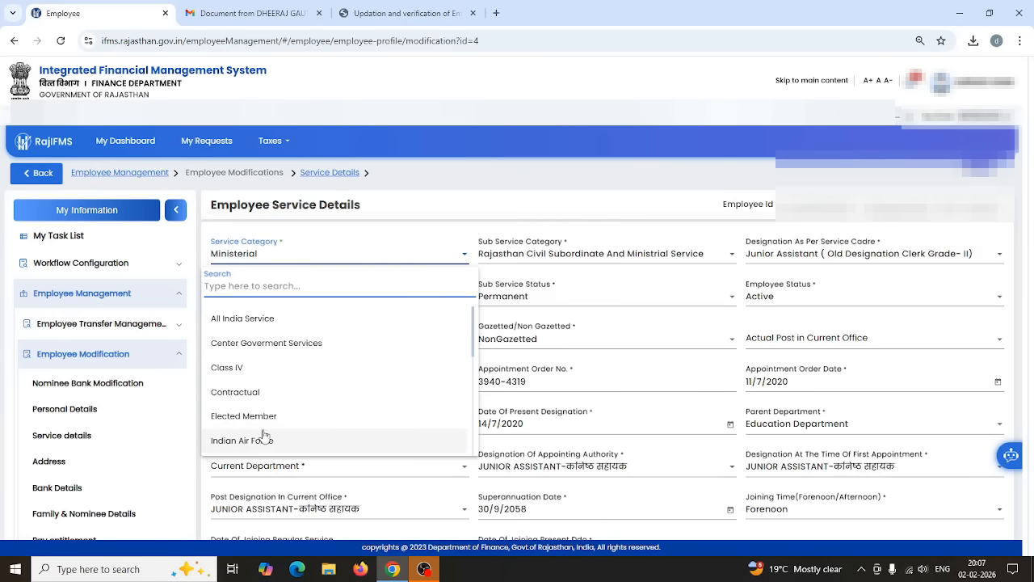
pyautogui.scroll(-3, 264, 436)
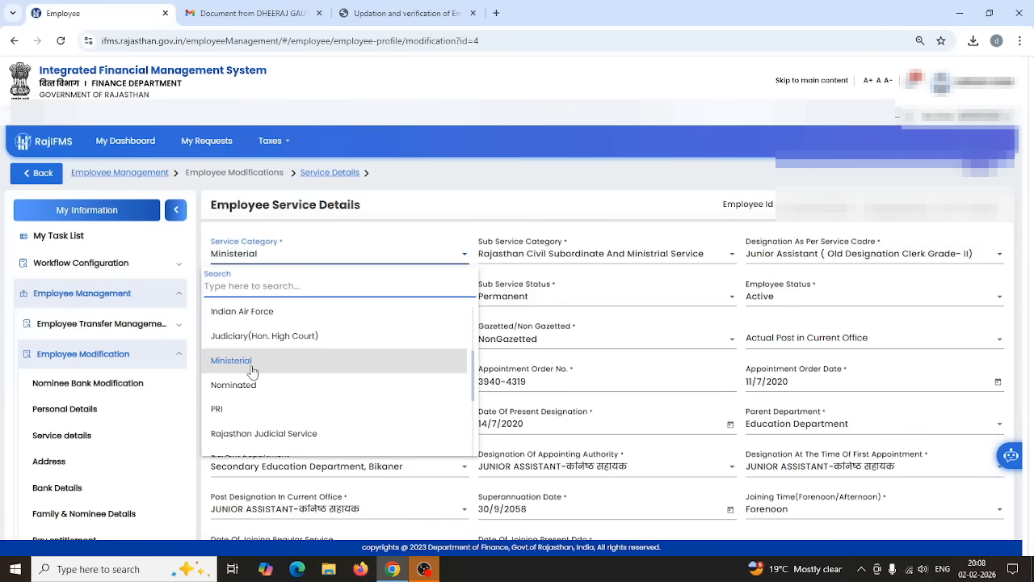
pyautogui.scroll(-3, 252, 371)
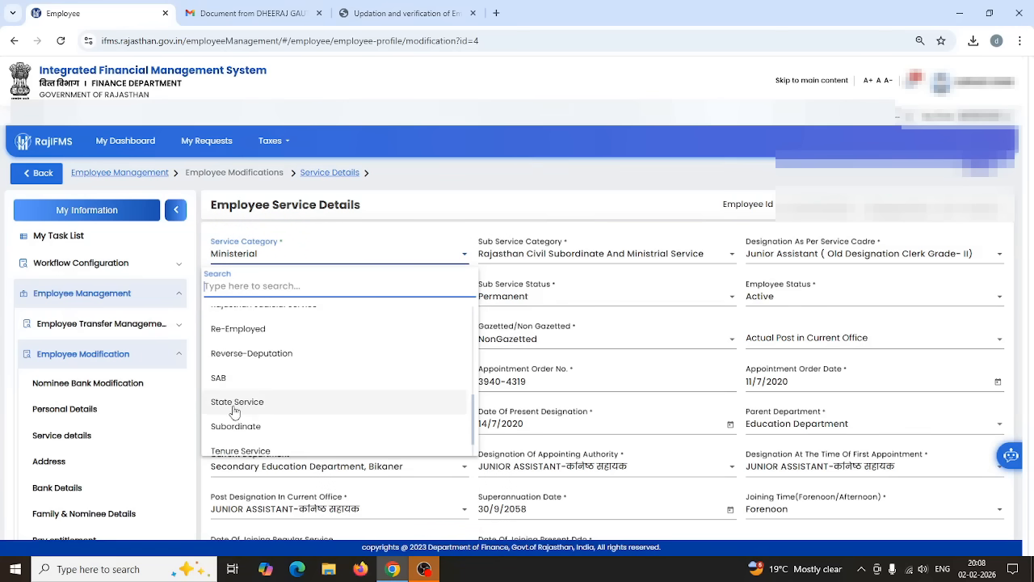
pyautogui.scroll(-1, 315, 408)
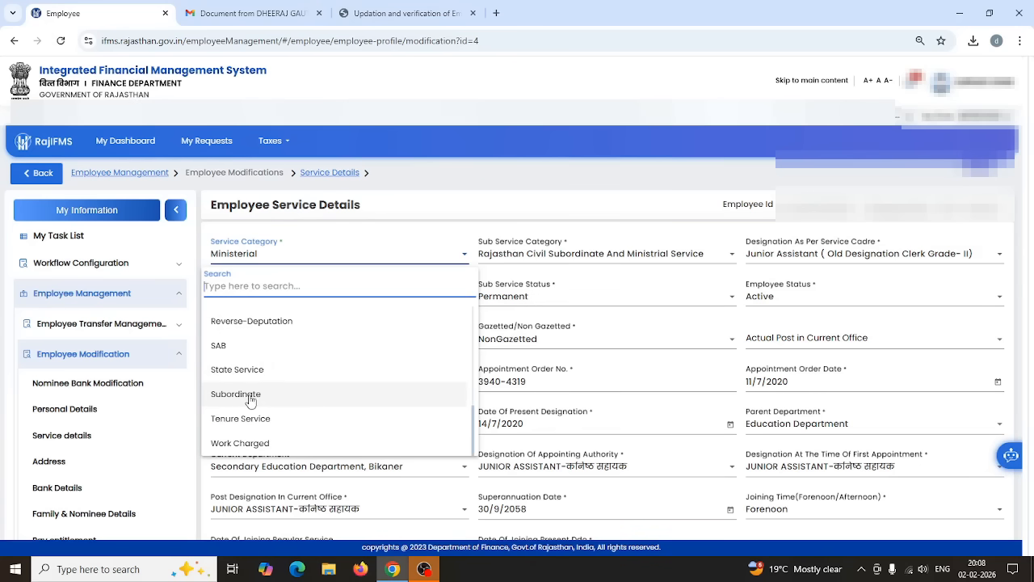
pyautogui.scroll(2, 323, 407)
pyautogui.scroll(-2, 323, 407)
pyautogui.scroll(5, 256, 402)
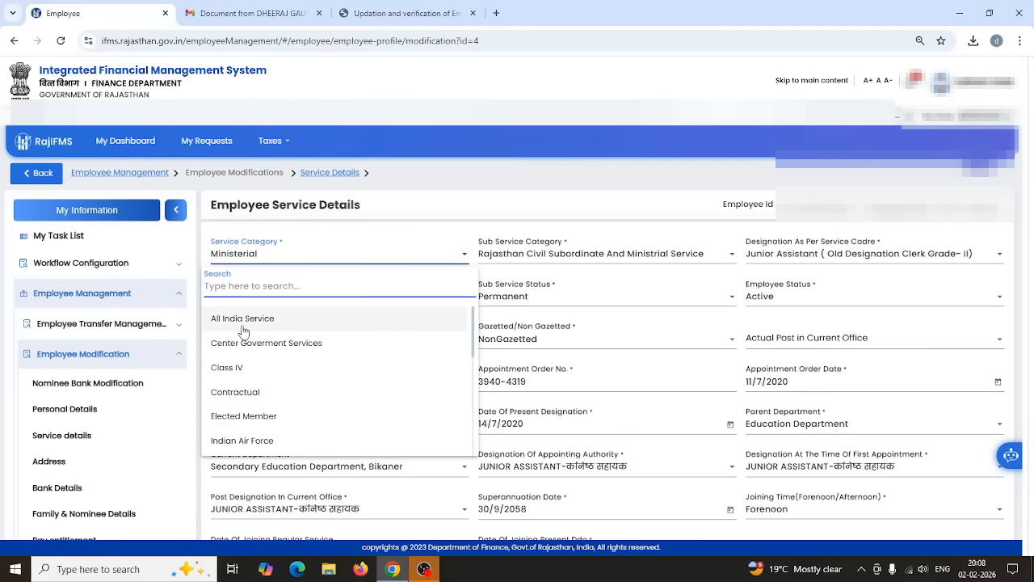
pyautogui.scroll(-5, 259, 393)
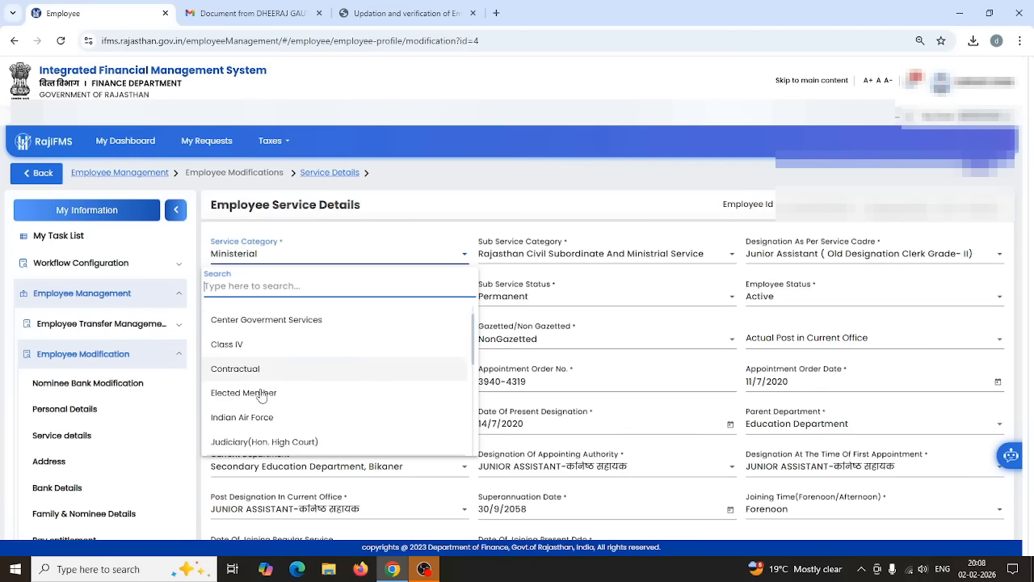
pyautogui.click(248, 369)
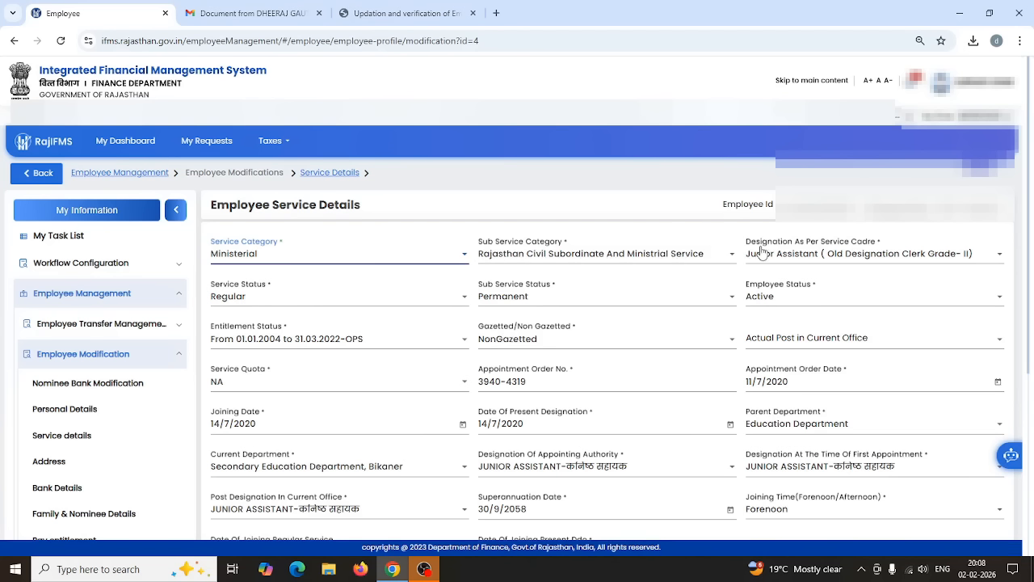
# Step: Review the available options for Designation As Per Service Cadre and close the list without changing it
pyautogui.click(859, 254)
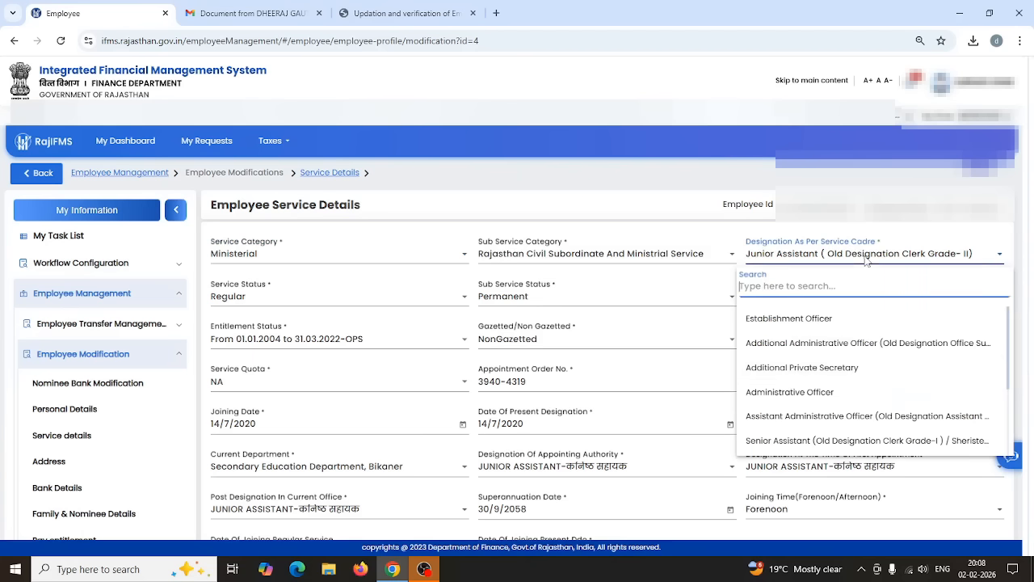
pyautogui.scroll(-3, 819, 412)
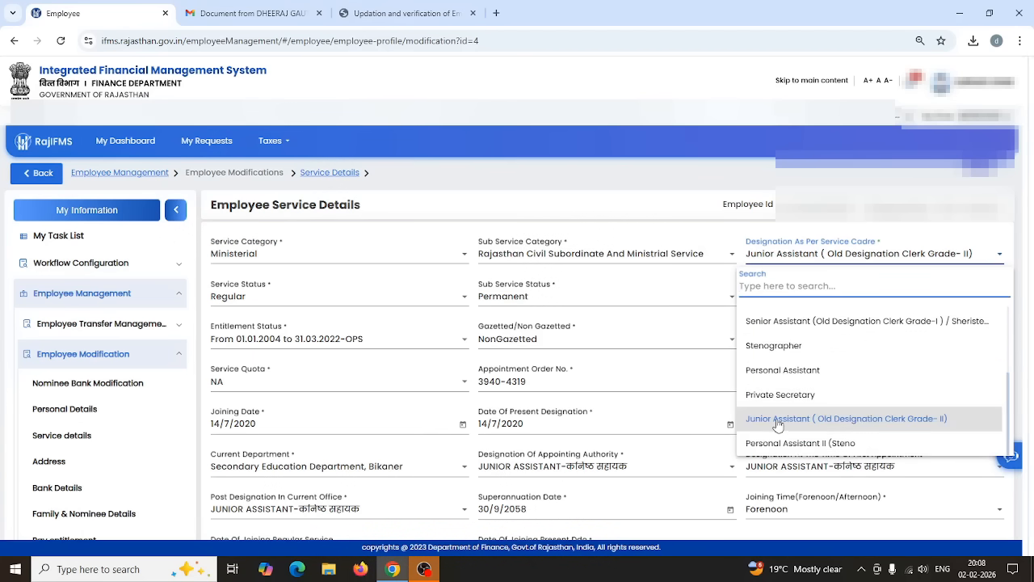
pyautogui.scroll(3, 775, 428)
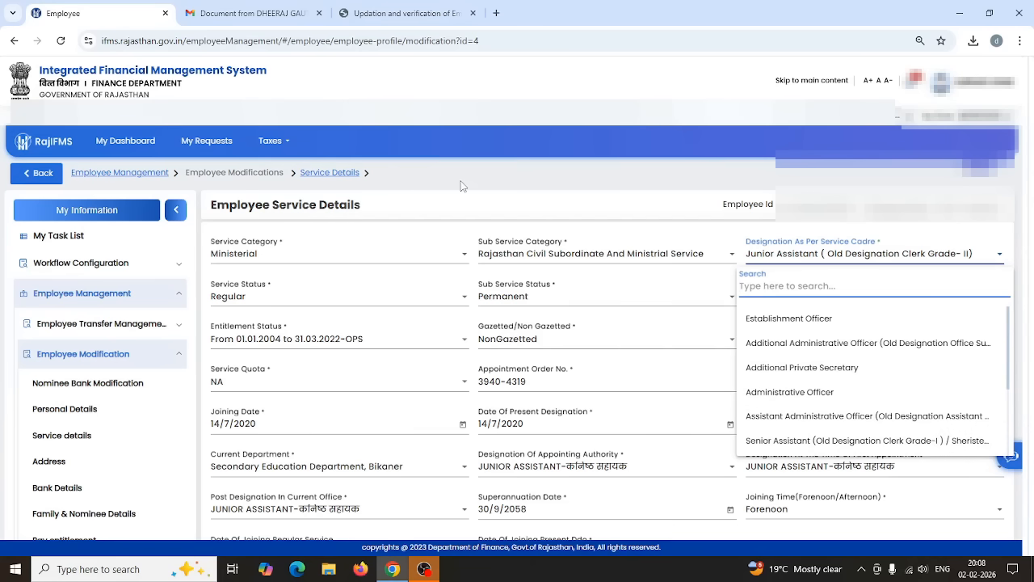
pyautogui.click(523, 195)
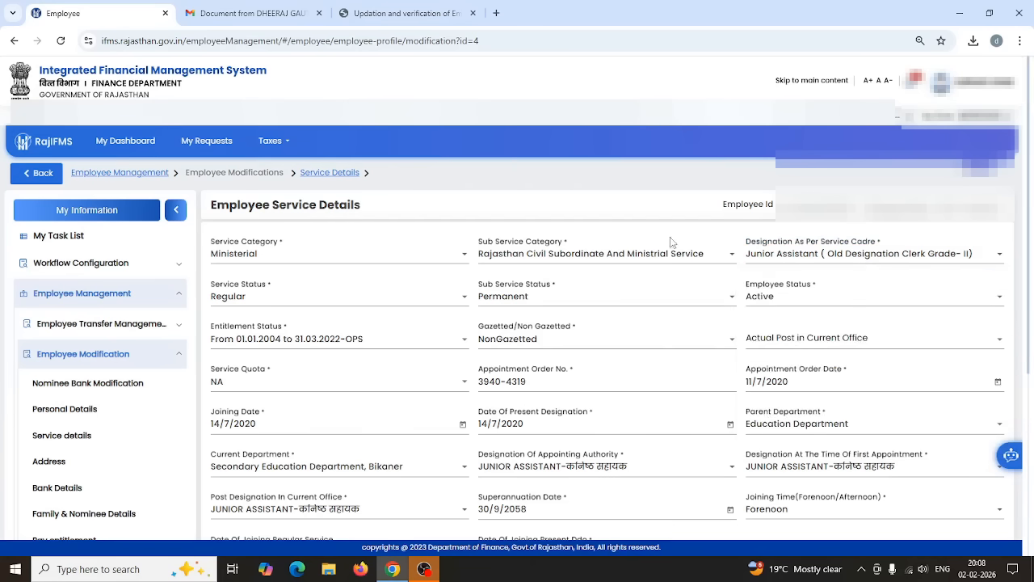
# Step: Check the Service Status options and keep Permanent as the Sub Service Status
pyautogui.click(373, 306)
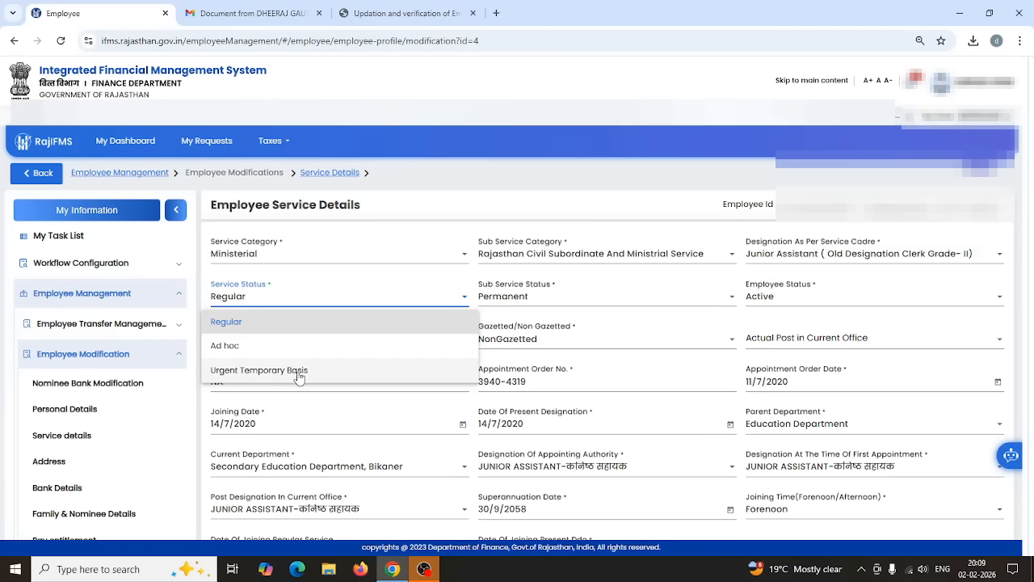
pyautogui.click(493, 181)
pyautogui.click(618, 303)
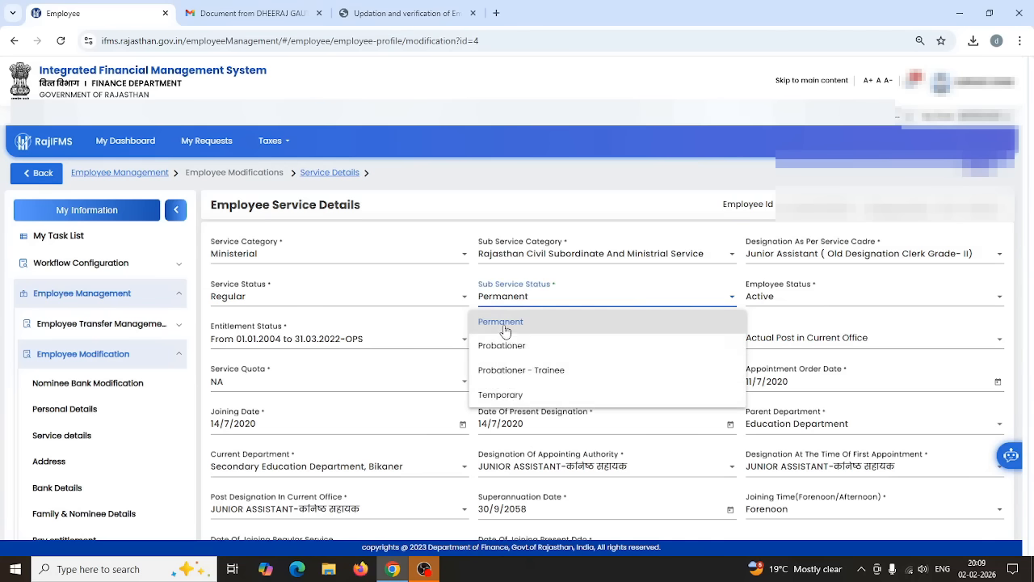
pyautogui.click(504, 329)
# Step: Keep Active as the Employee Status and view the Entitlement Status options without changing them
pyautogui.click(786, 301)
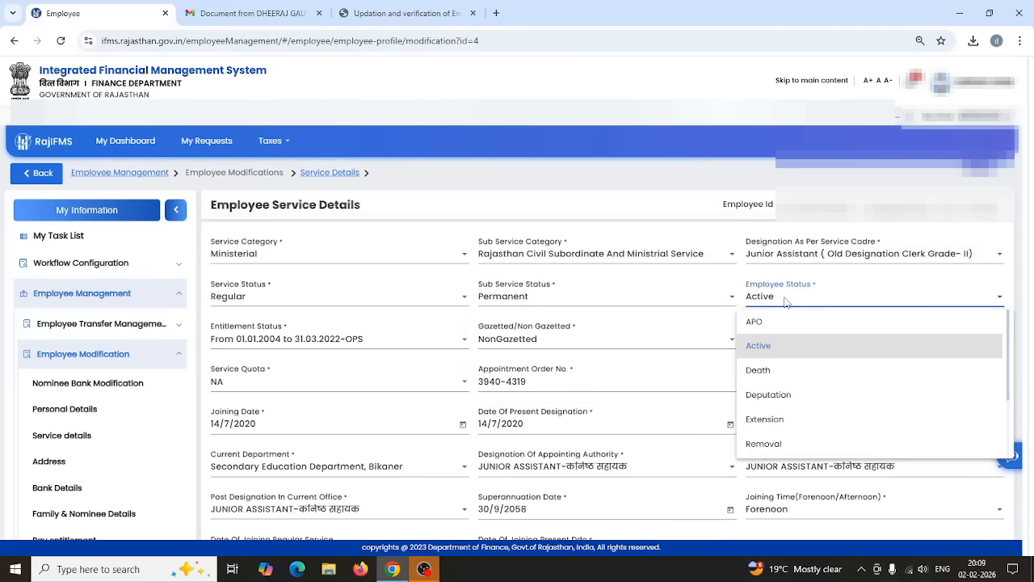
pyautogui.click(766, 353)
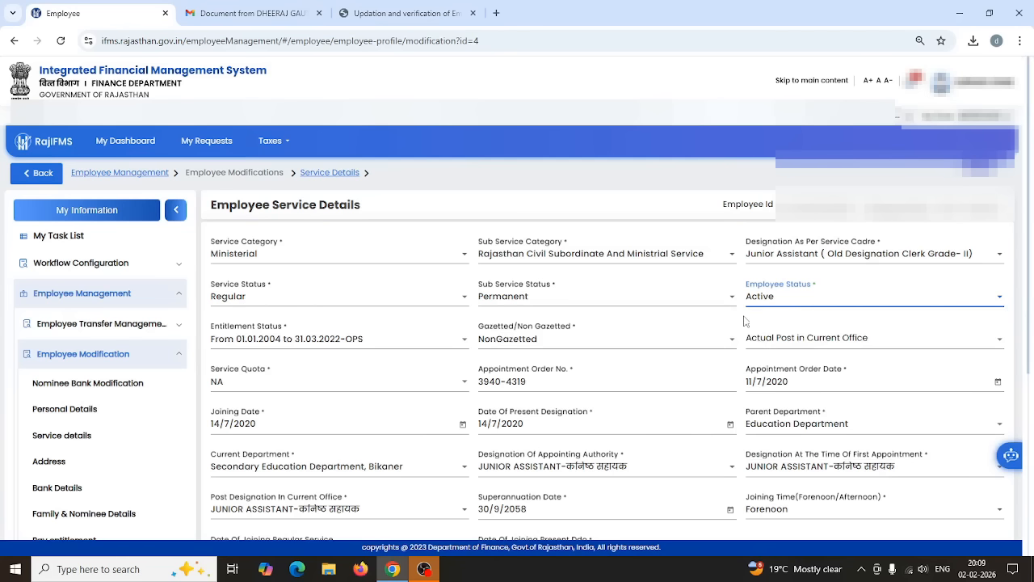
pyautogui.click(456, 346)
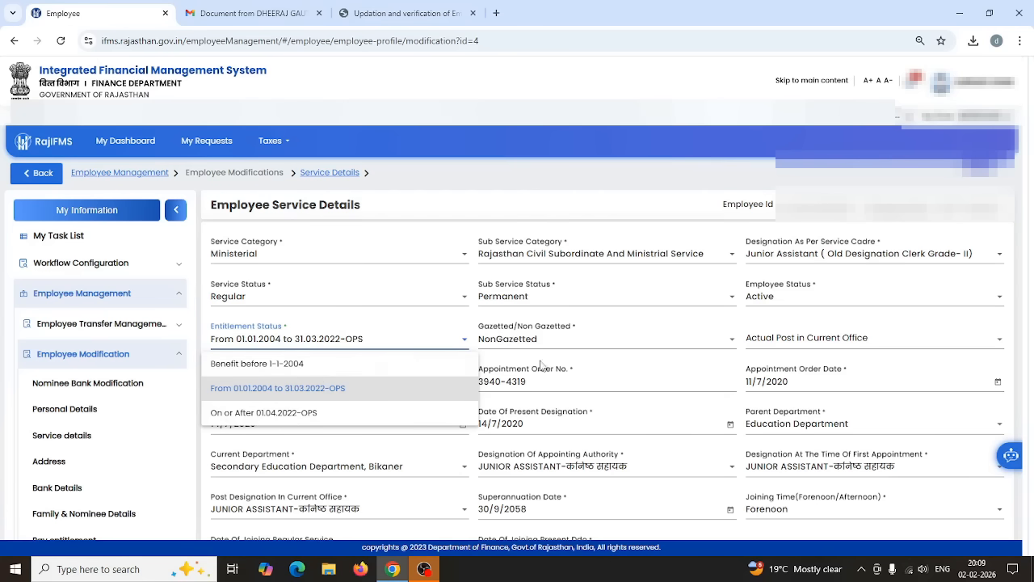
pyautogui.click(581, 341)
pyautogui.click(584, 346)
pyautogui.click(537, 369)
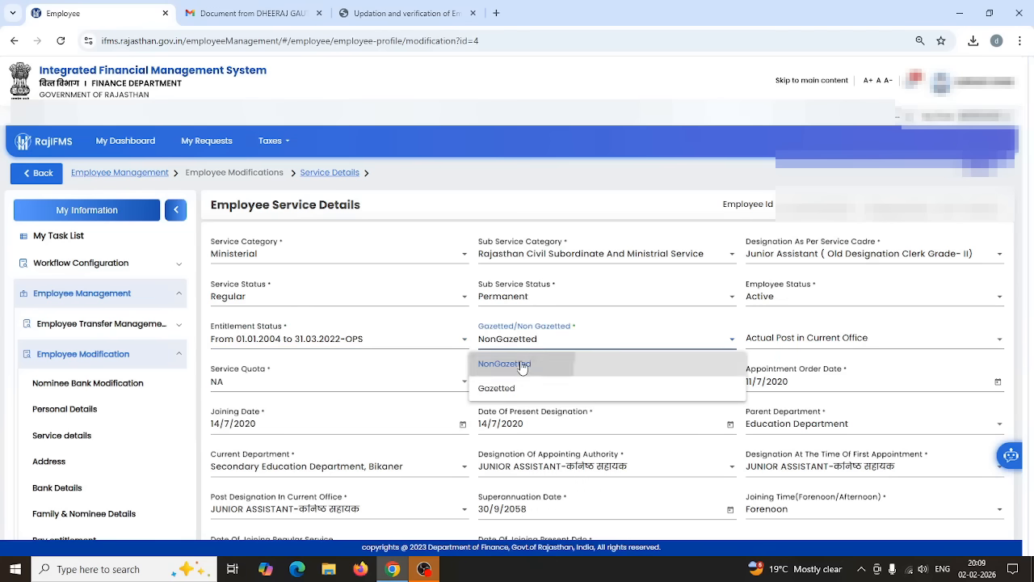
pyautogui.click(784, 346)
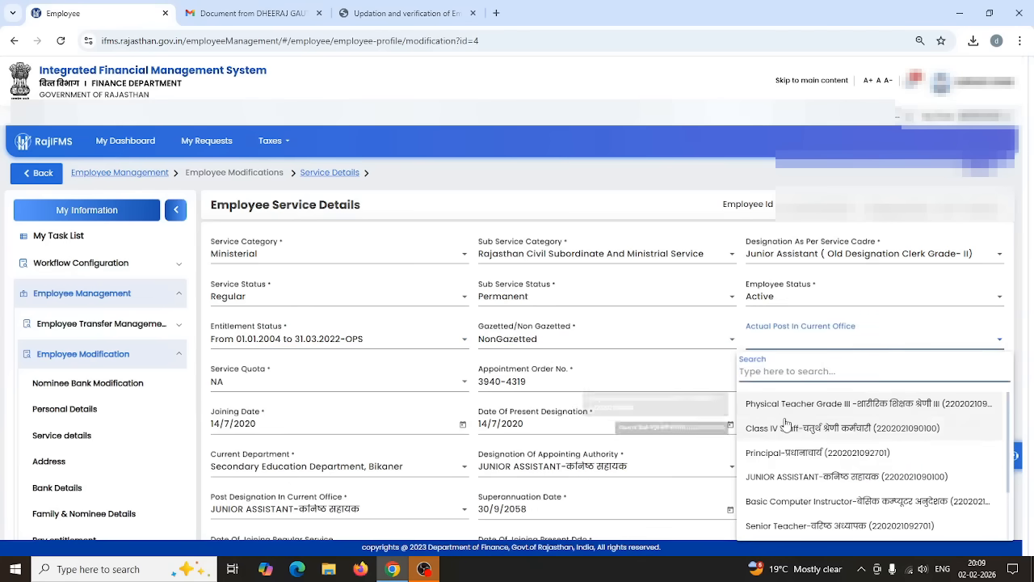
pyautogui.click(794, 478)
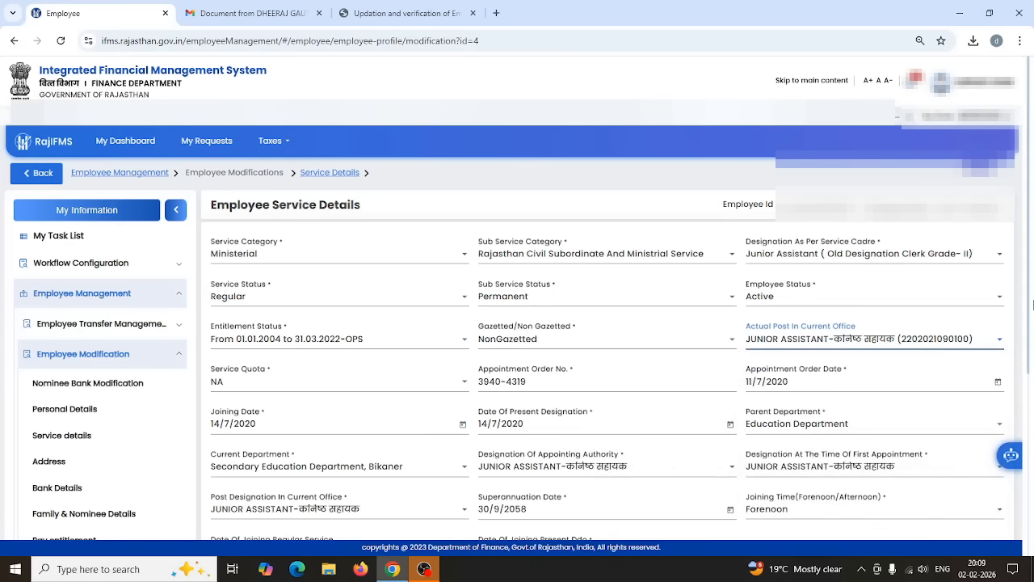
# Step: Review the Service Quota options, from Compensatory Appointment to Widow, and leave the field as it is
pyautogui.click(347, 384)
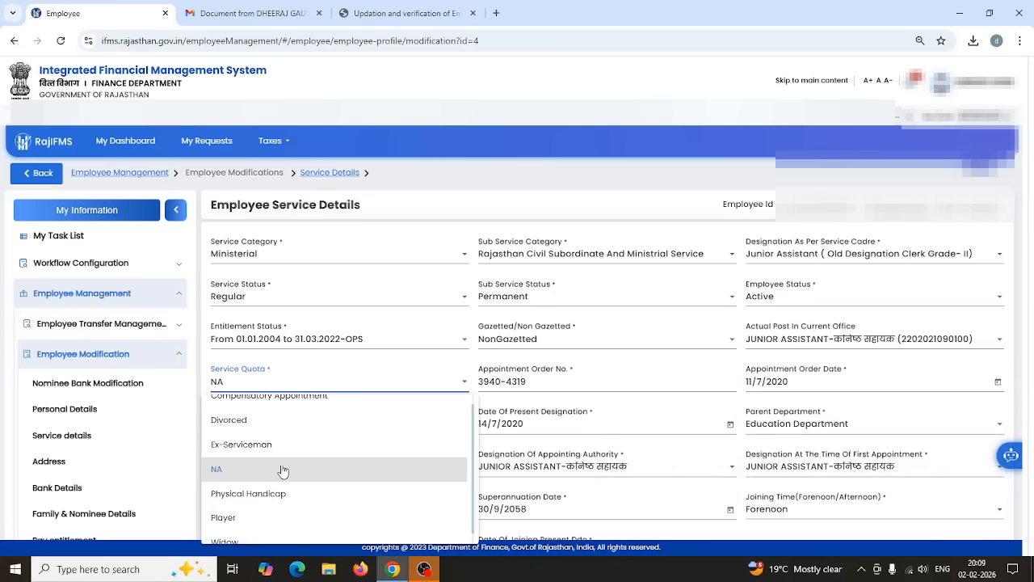
pyautogui.scroll(-1, 283, 471)
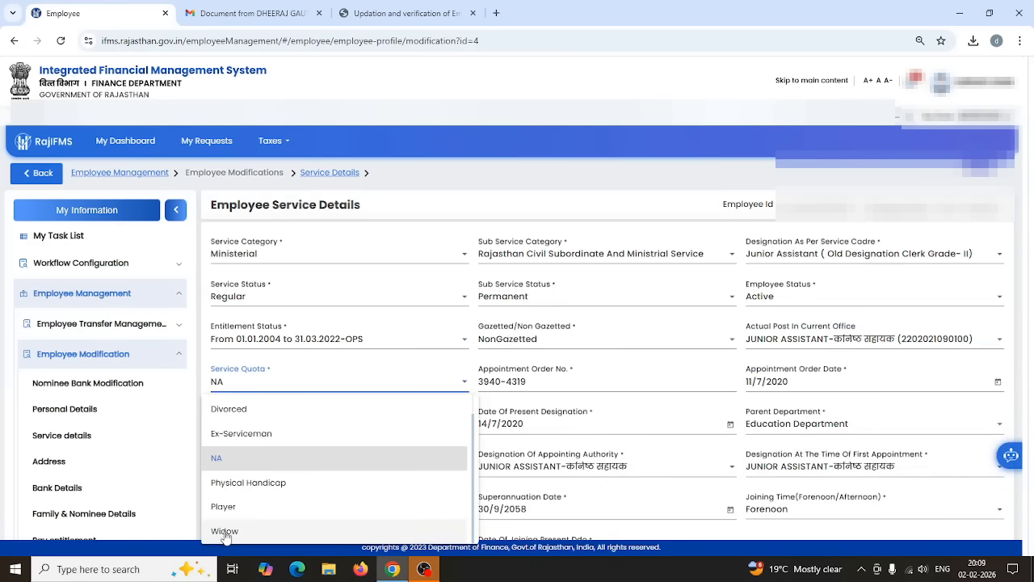
pyautogui.scroll(1, 244, 443)
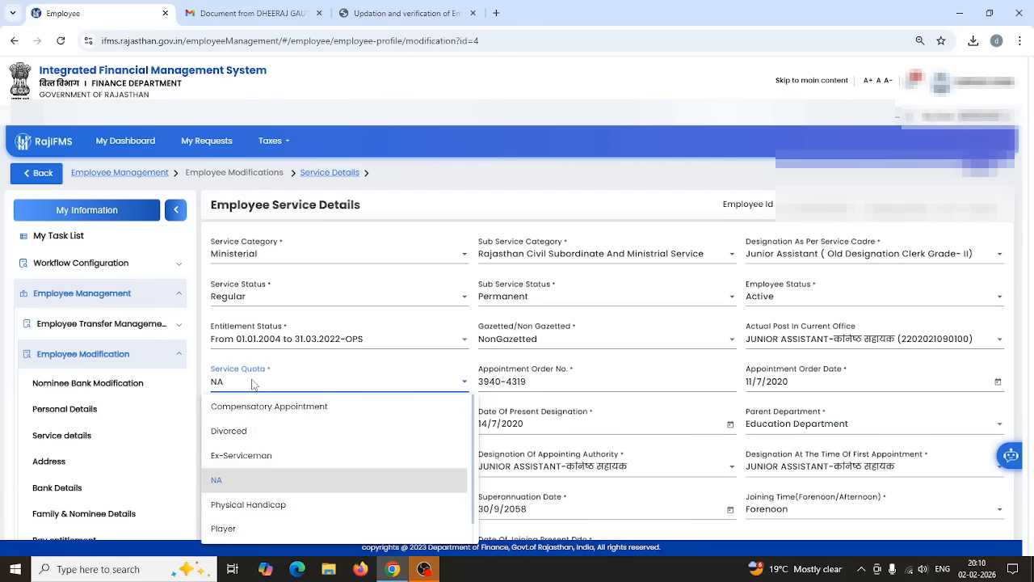
pyautogui.click(444, 171)
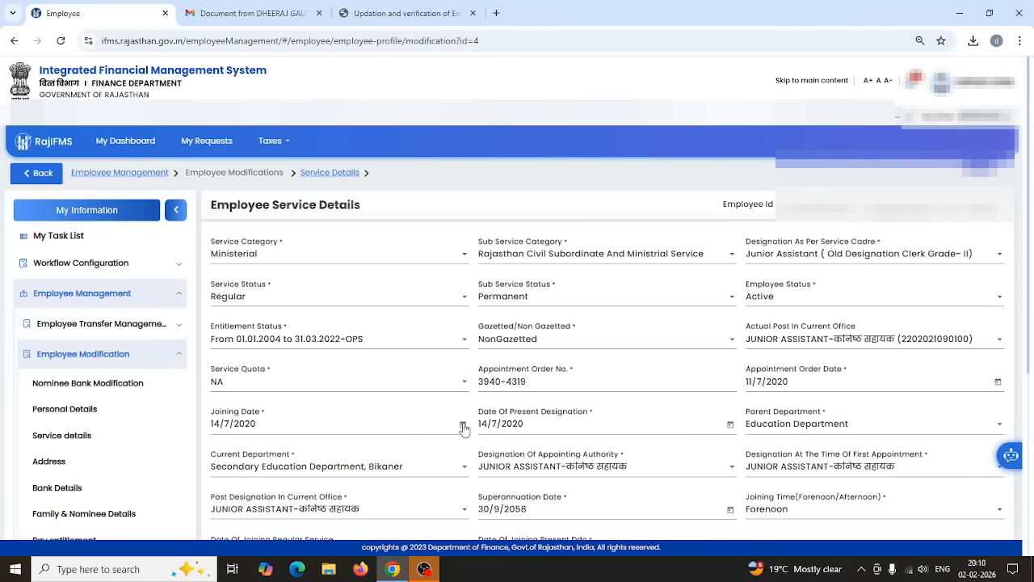
# Step: View the Appointment Order Date calendar and the Parent Department options without changing either field
pyautogui.click(791, 382)
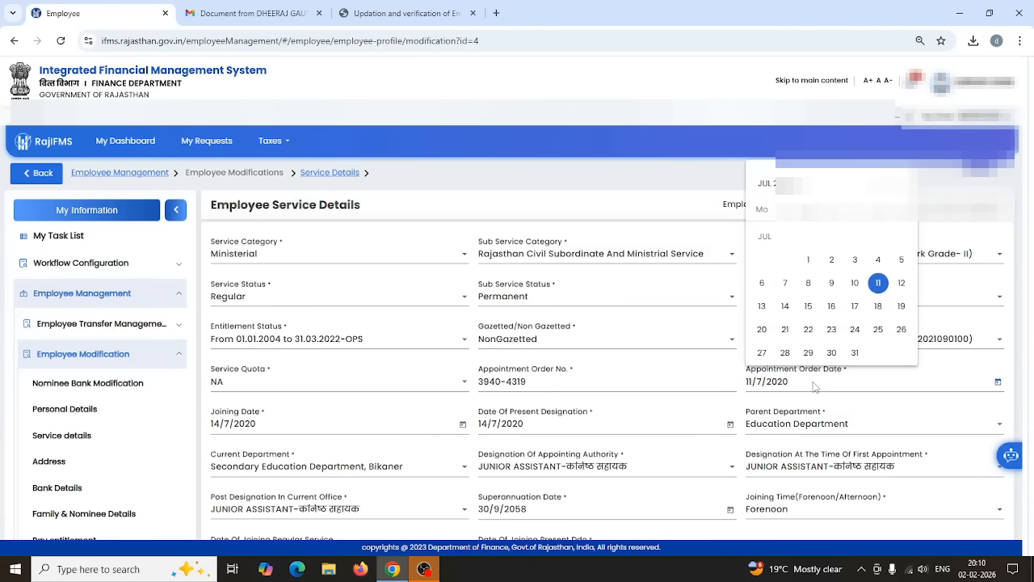
pyautogui.click(726, 356)
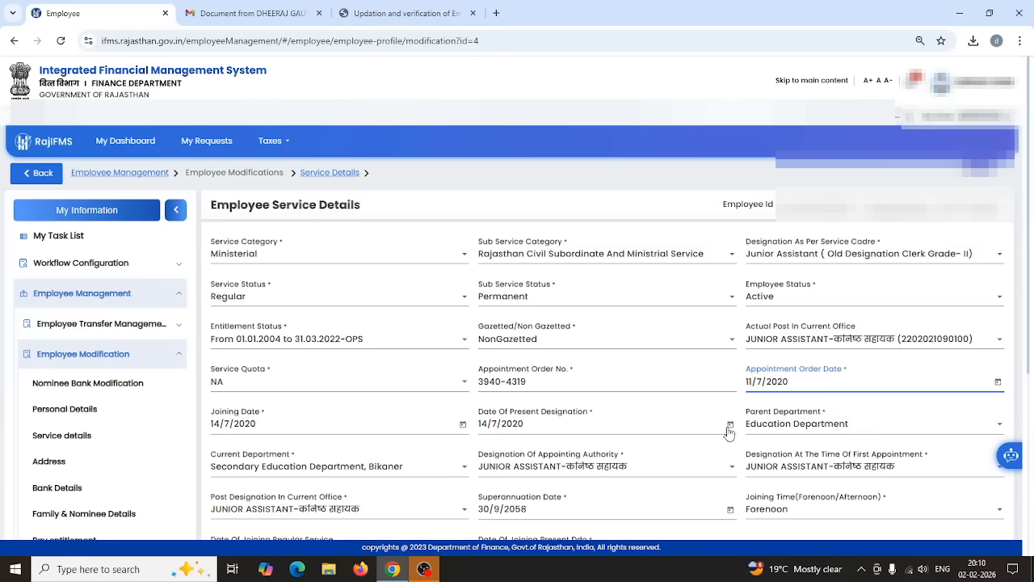
pyautogui.click(794, 428)
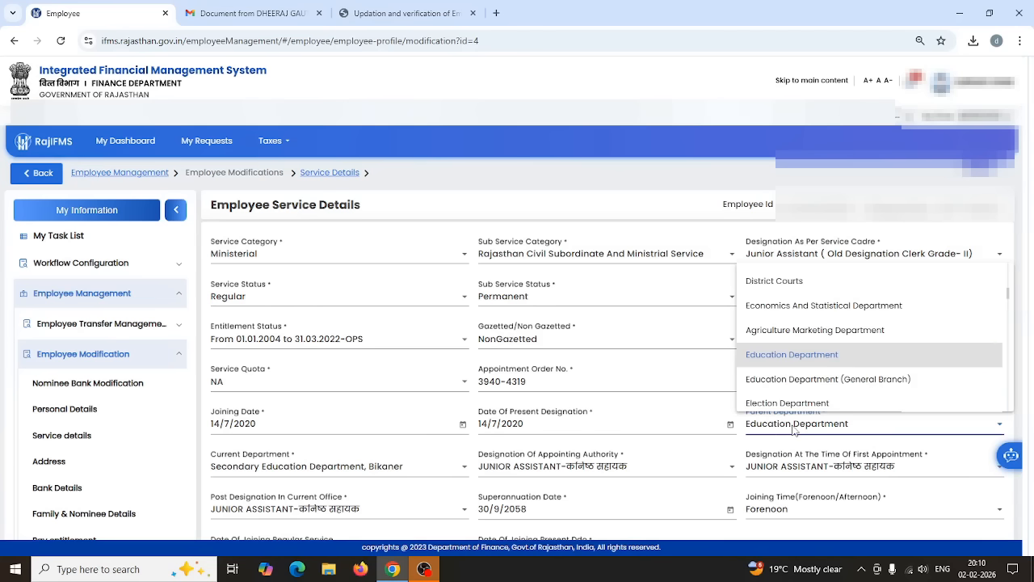
pyautogui.click(795, 430)
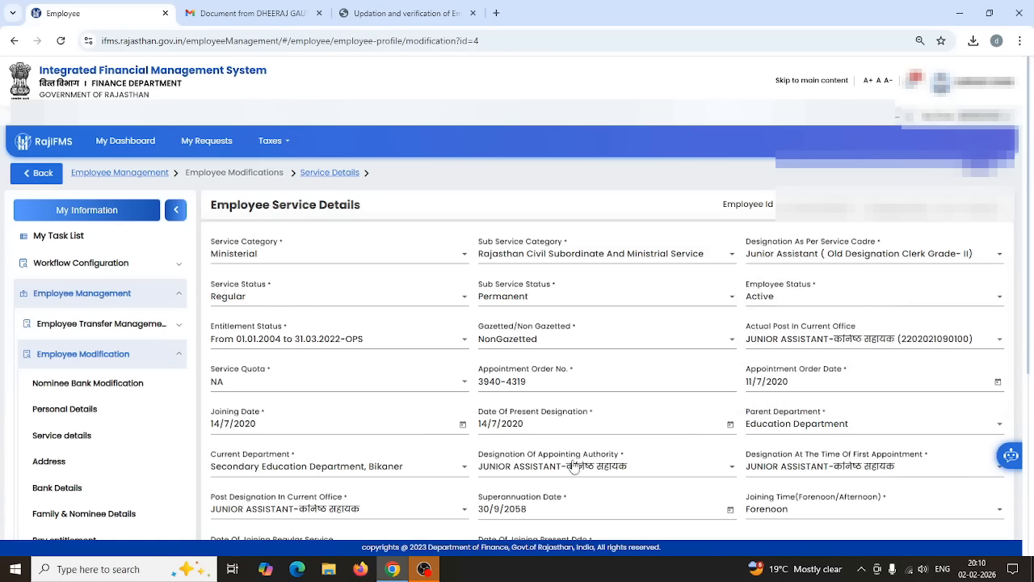
# Step: View the options for Designation of Appointing Authority and Current Department, leaving both fields as they are
pyautogui.click(659, 479)
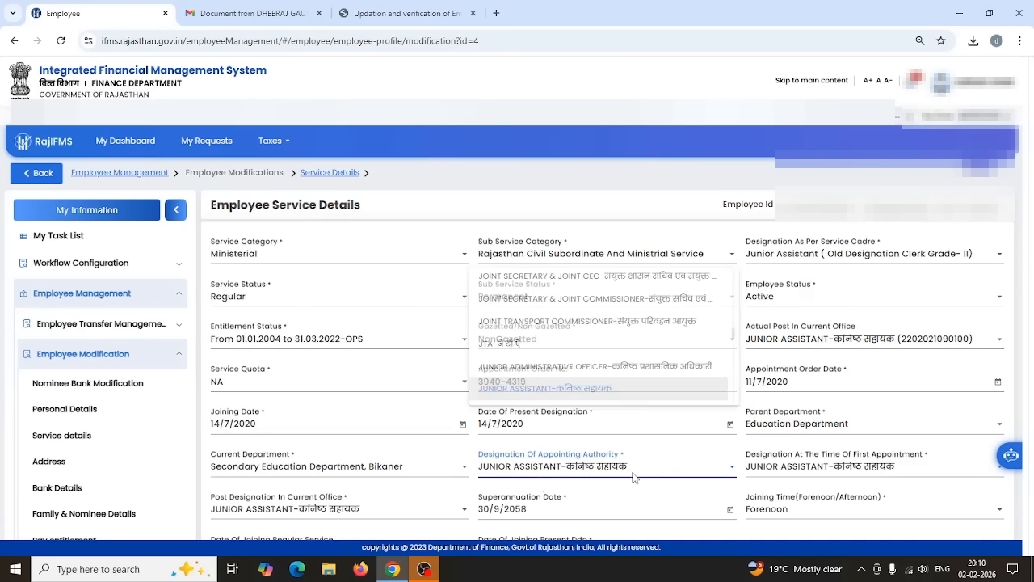
pyautogui.click(587, 476)
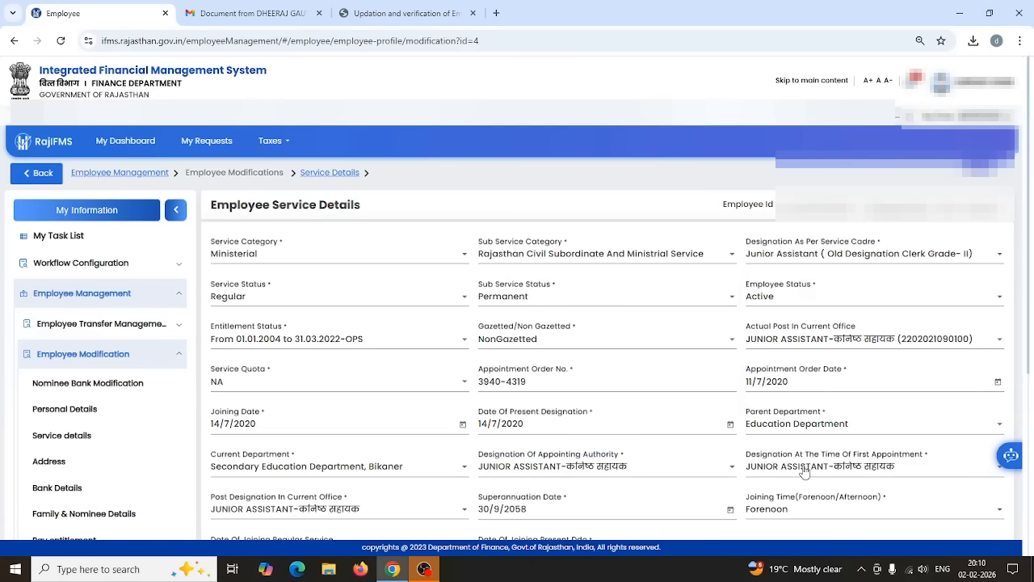
pyautogui.scroll(-3, 459, 457)
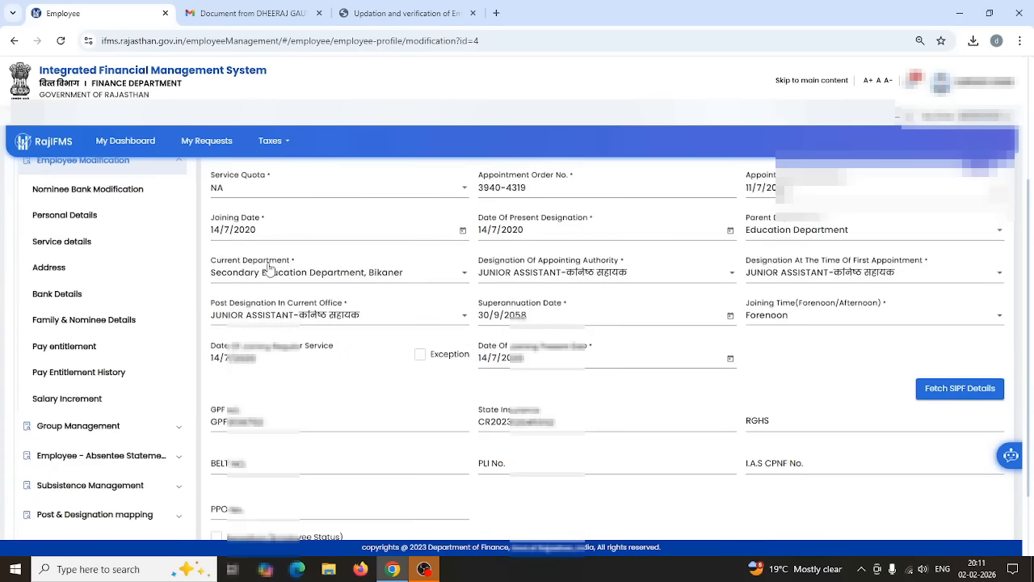
pyautogui.click(444, 282)
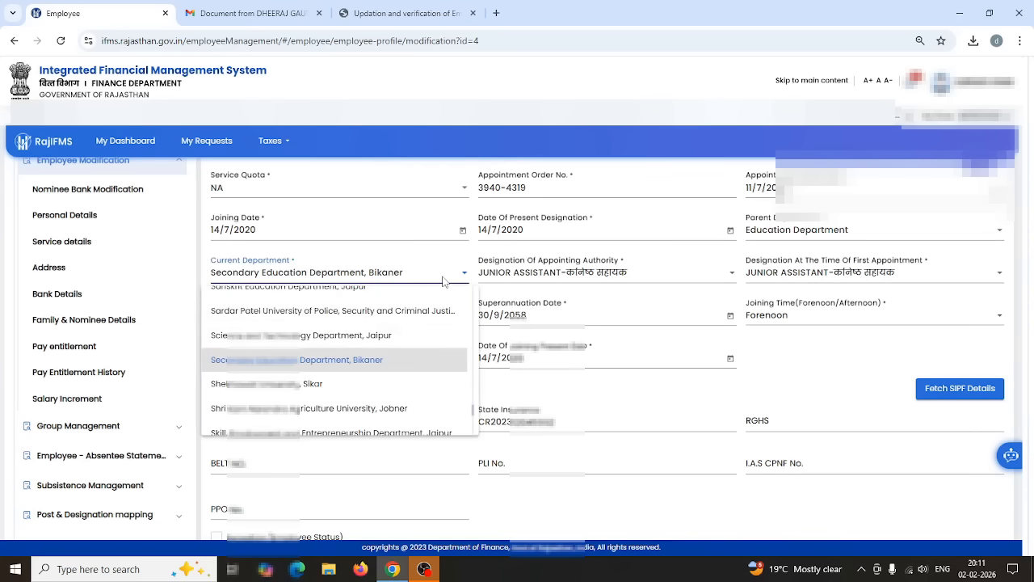
pyautogui.click(217, 273)
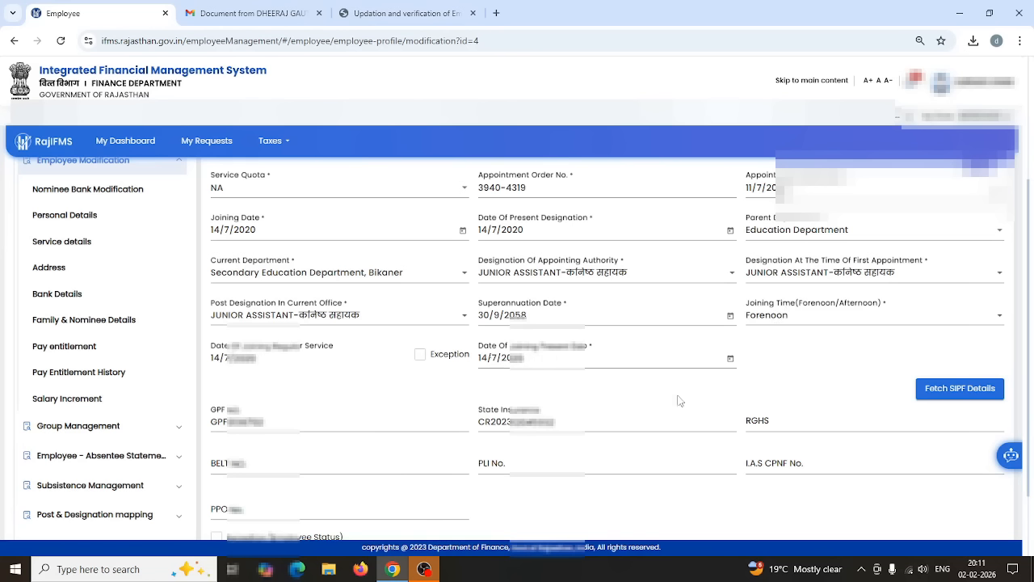
# Step: Fetch the employee's SIPF details and confirm the request
pyautogui.click(939, 396)
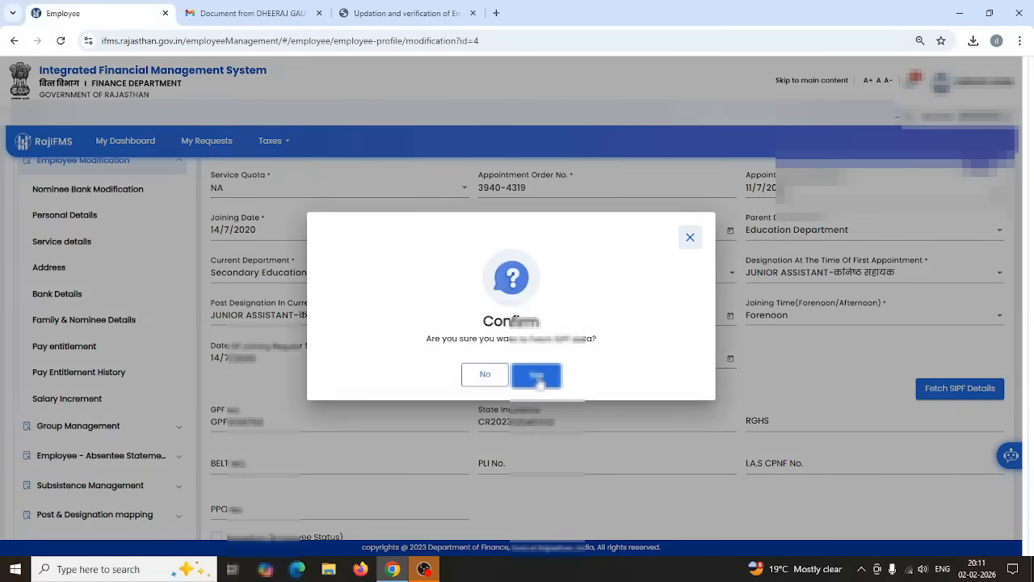
pyautogui.click(537, 376)
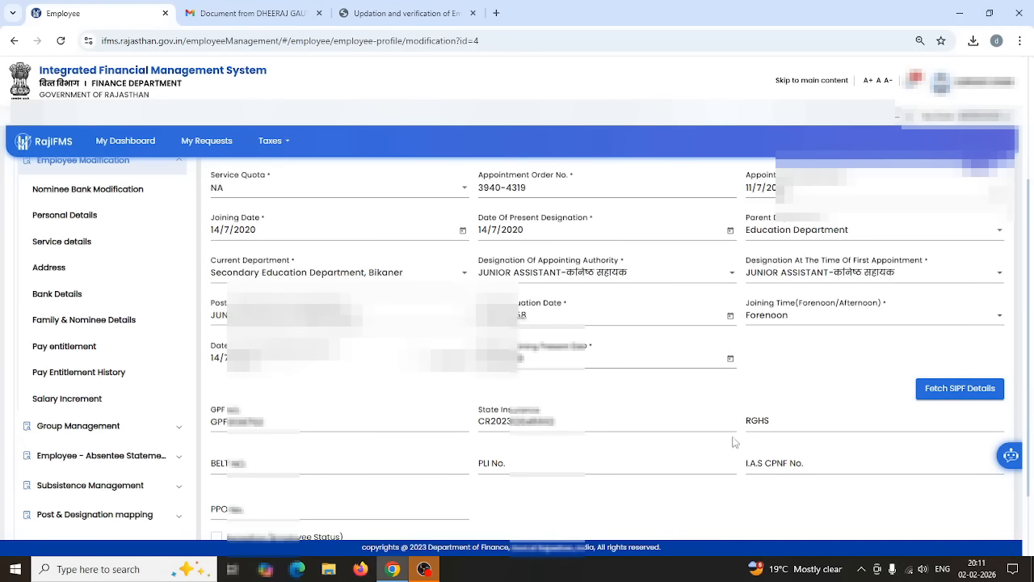
pyautogui.scroll(-2, 1030, 323)
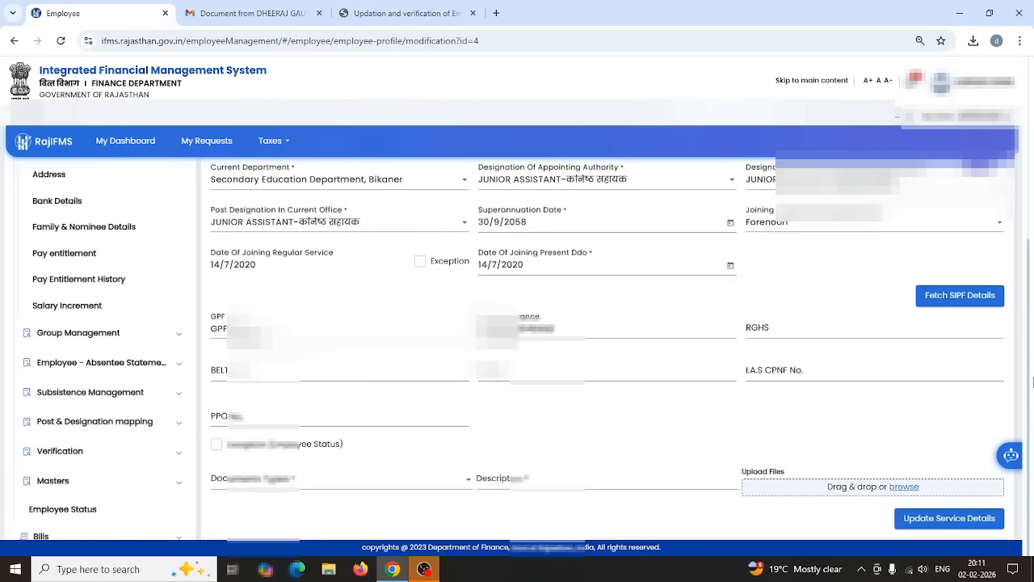
# Step: View the status options of the Employee Status exception and the order fields of the Date Of Joining Regular Service exception, withdrawing both exceptions
pyautogui.click(217, 447)
pyautogui.click(494, 460)
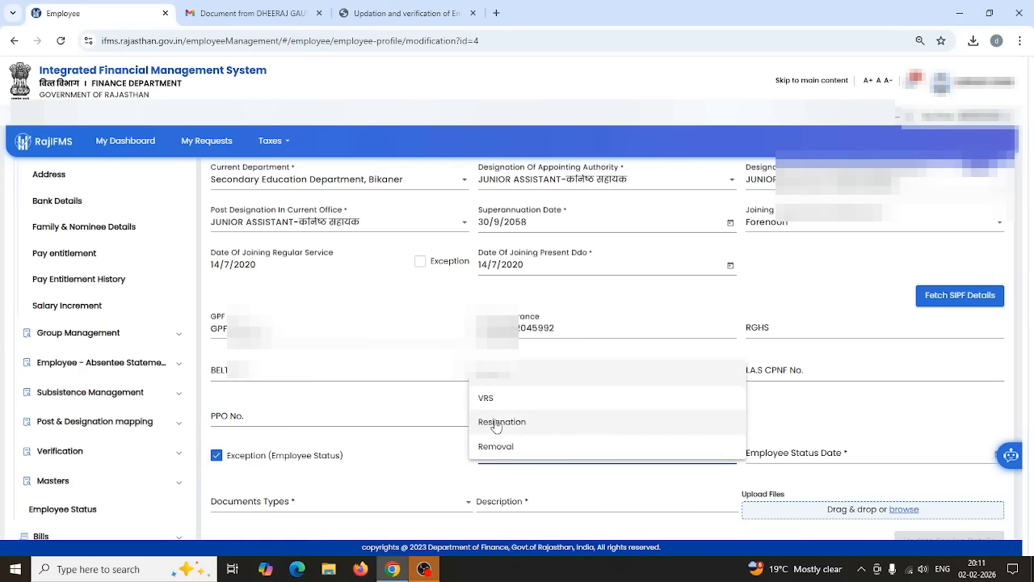
pyautogui.click(216, 459)
pyautogui.click(217, 456)
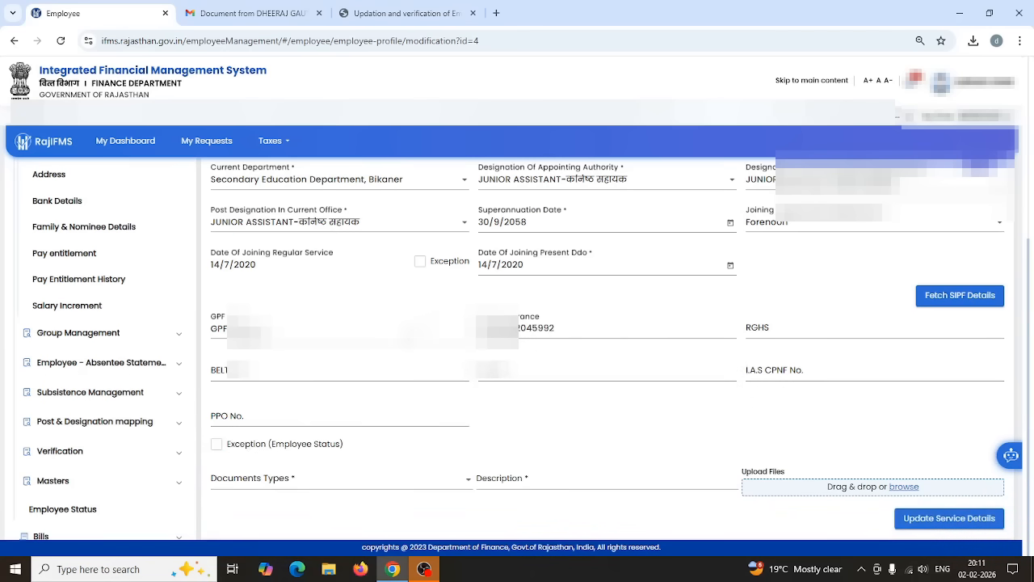
pyautogui.click(419, 266)
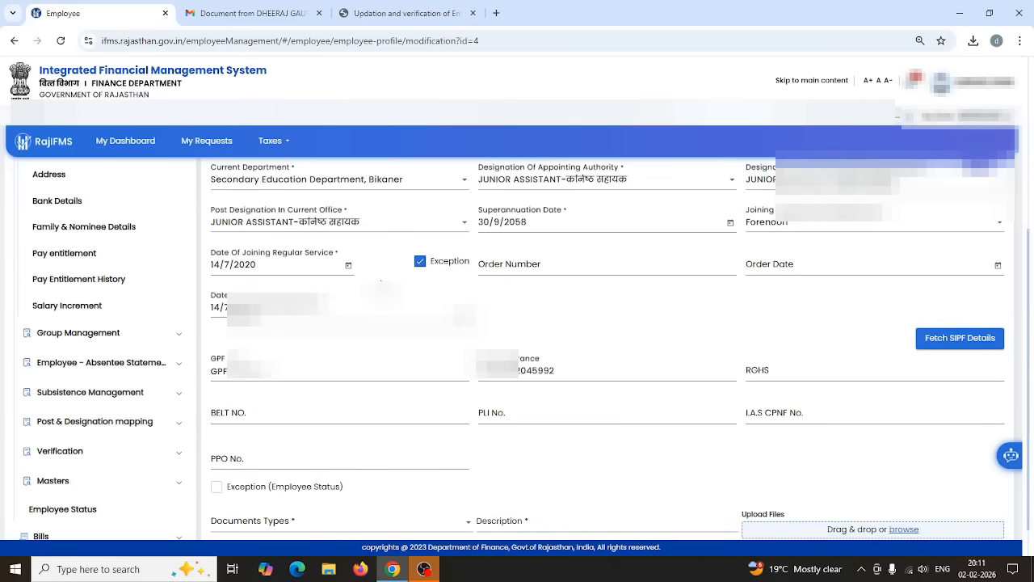
pyautogui.click(421, 264)
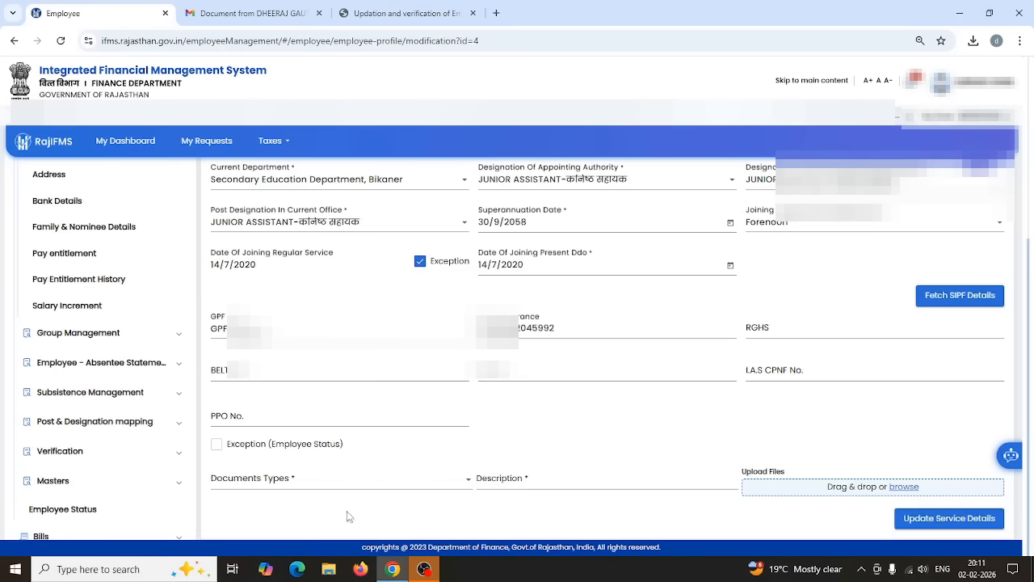
# Step: View the available document types and try to update the service details without uploading a document
pyautogui.click(280, 487)
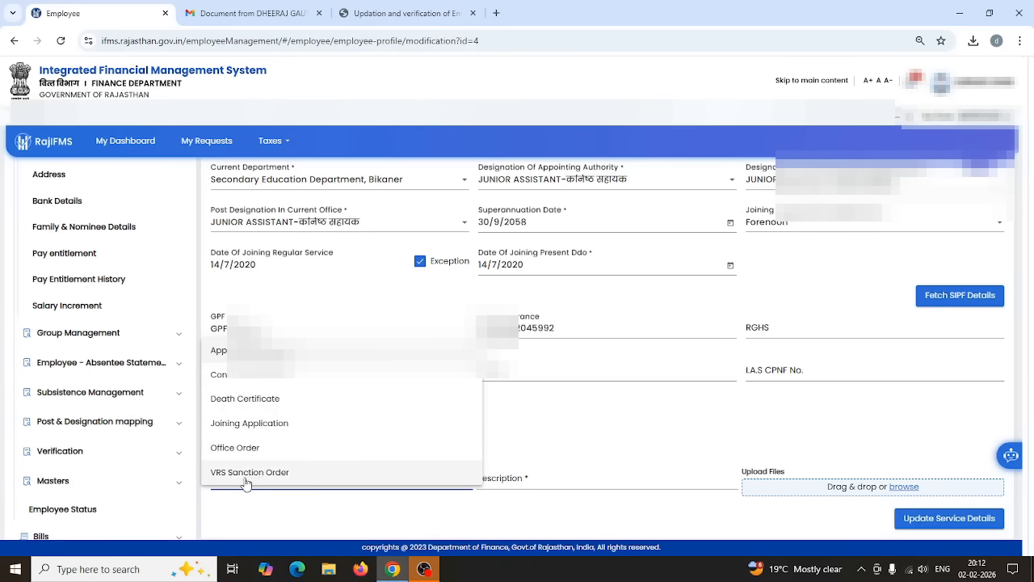
pyautogui.click(519, 510)
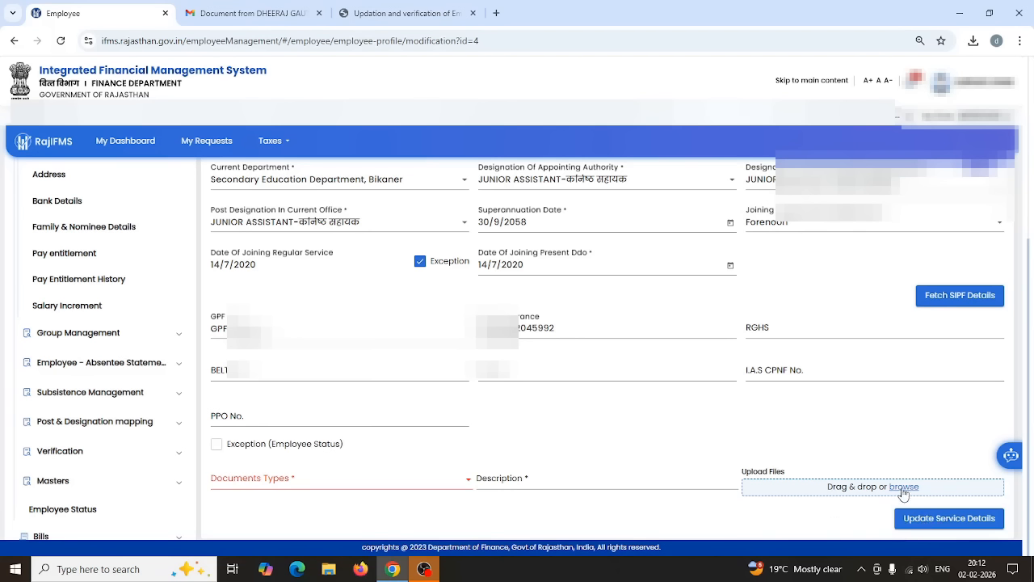
pyautogui.click(938, 523)
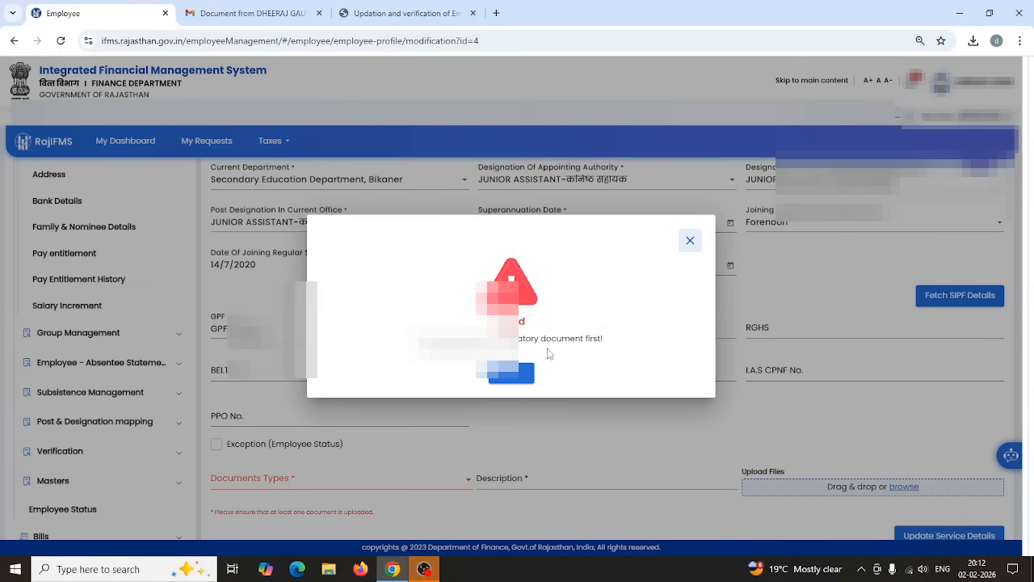
pyautogui.click(511, 372)
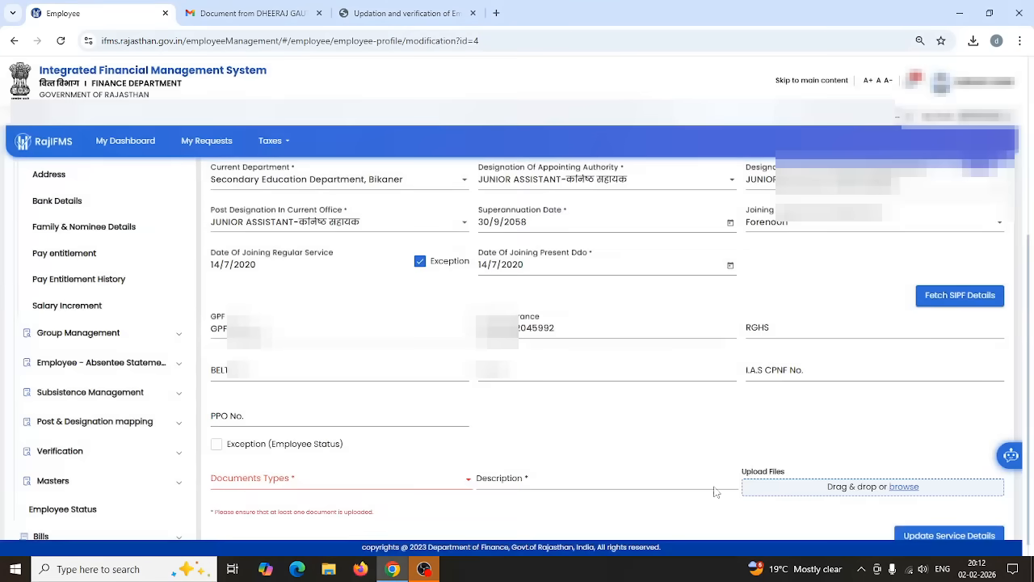
pyautogui.click(937, 536)
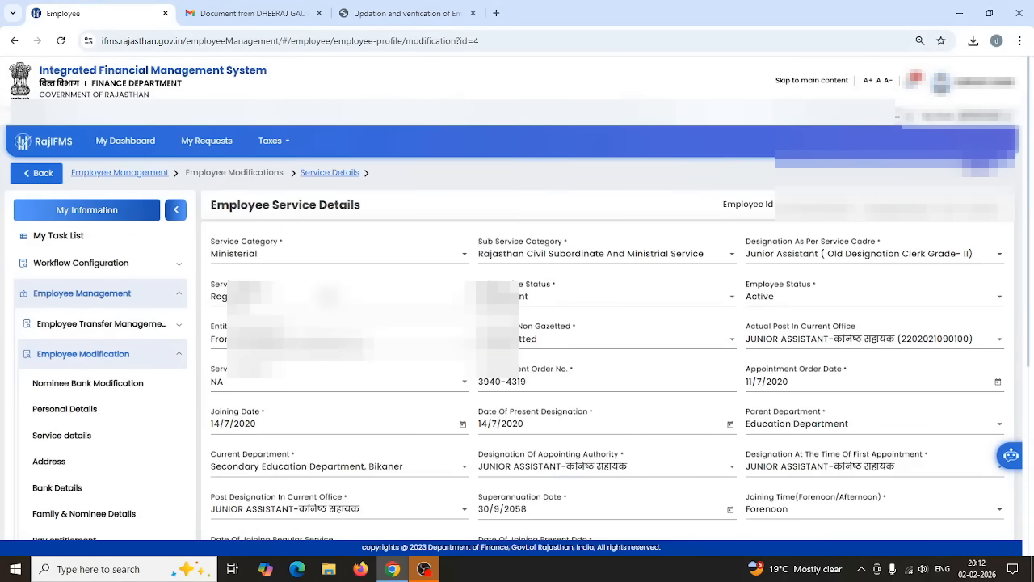
# Step: Review the Service Category options and set the category to State Service
pyautogui.click(331, 256)
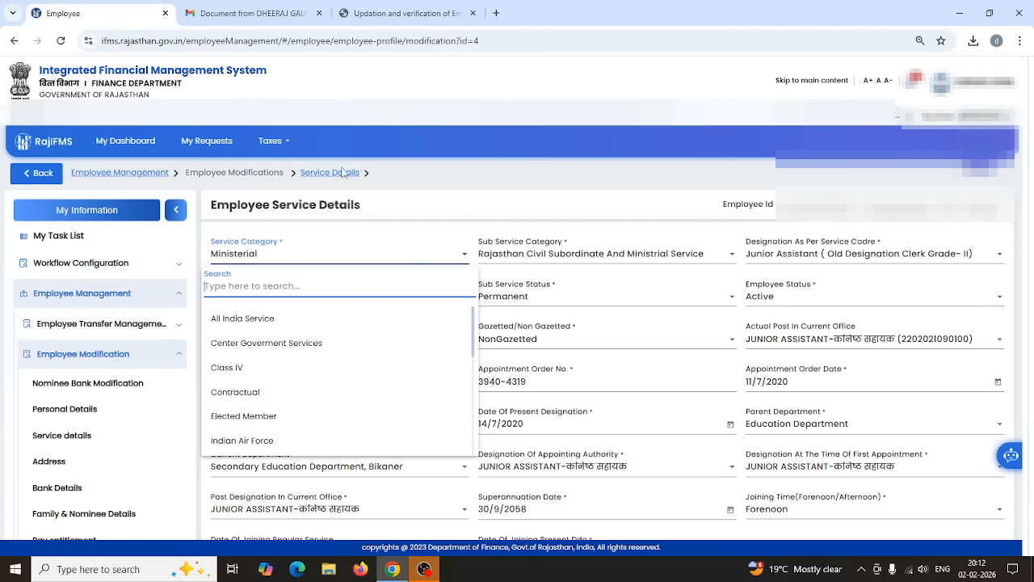
pyautogui.click(424, 191)
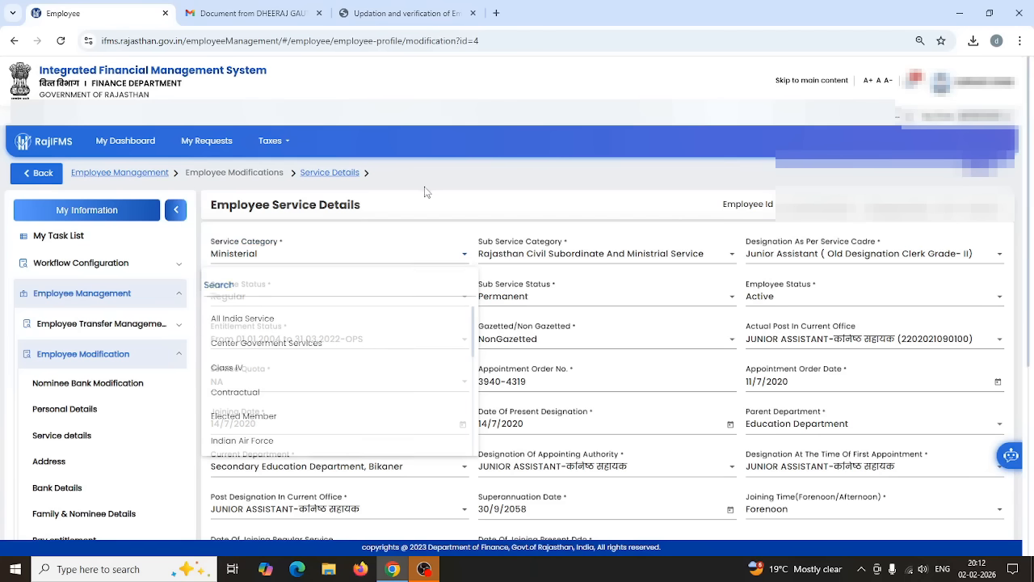
pyautogui.click(291, 256)
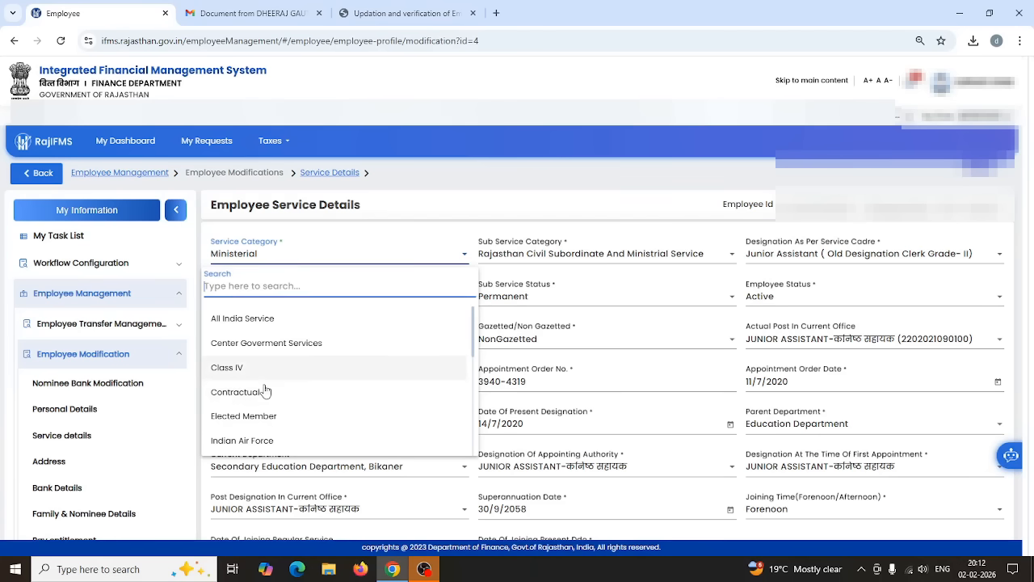
pyautogui.scroll(-3, 257, 411)
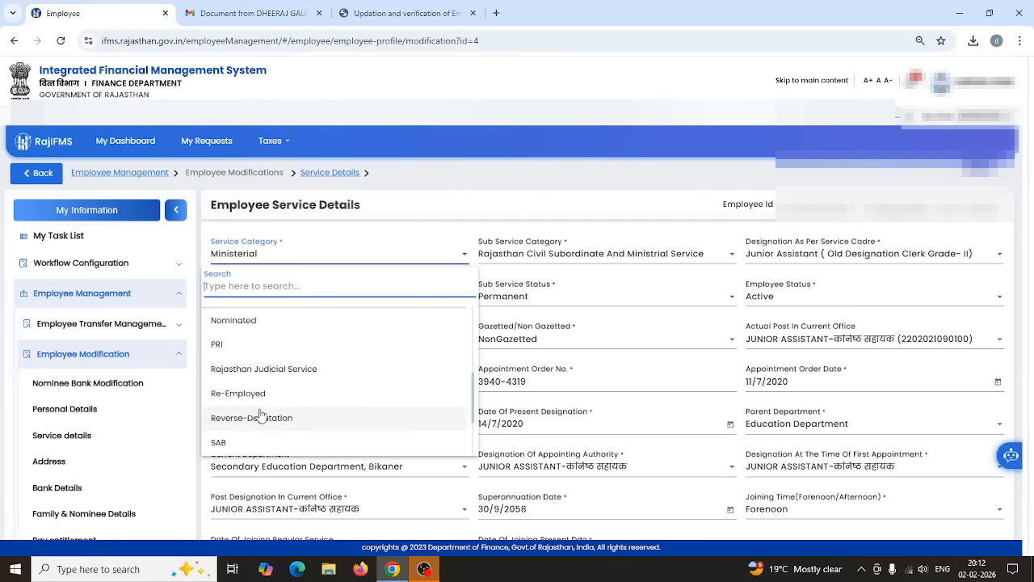
pyautogui.scroll(-2, 257, 413)
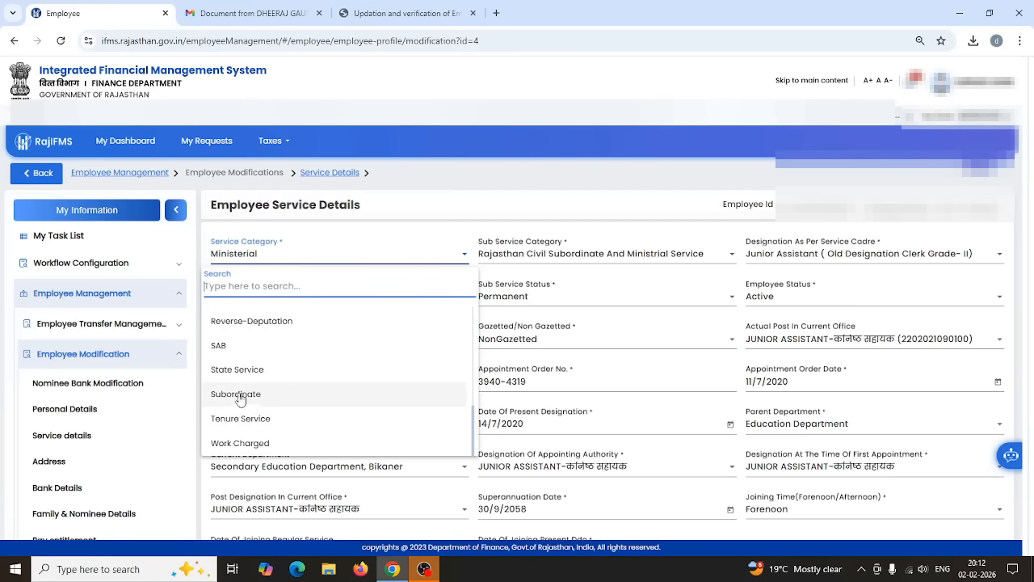
pyautogui.click(243, 370)
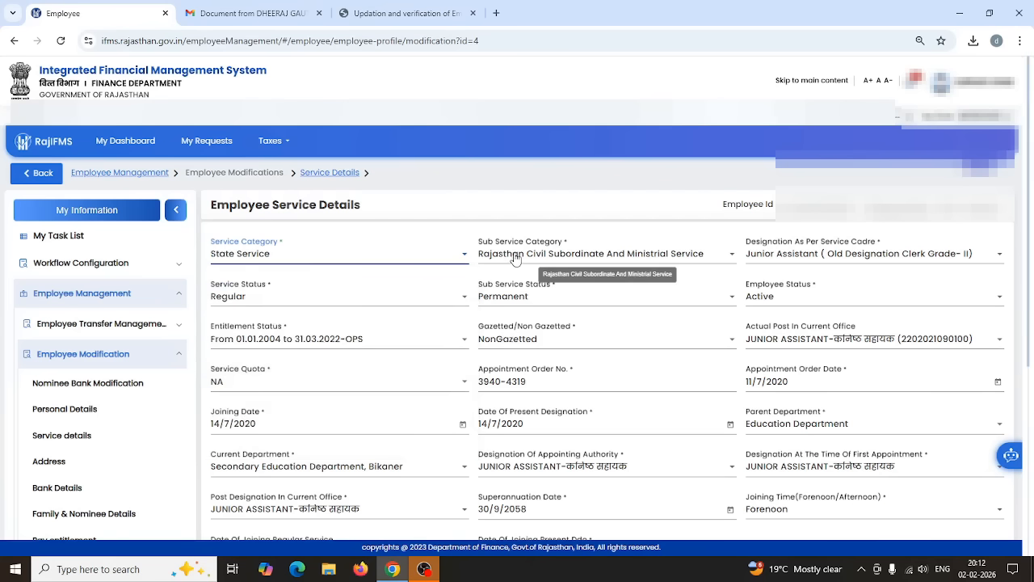
# Step: Search the sub service categories for "educ" and set Sub Service Category to Rajasthan Sanskrit Education Service
pyautogui.click(514, 256)
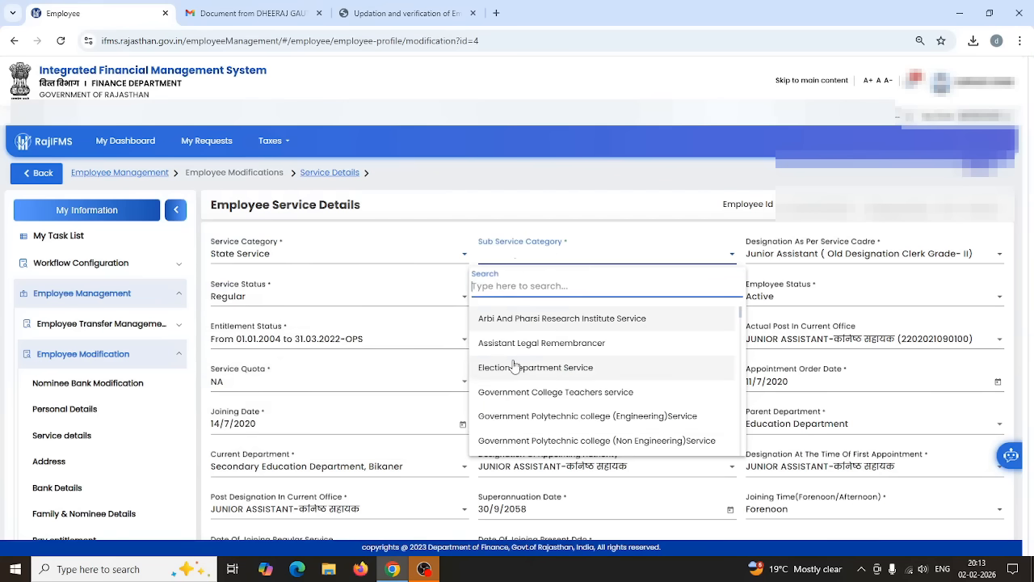
pyautogui.write('ed')
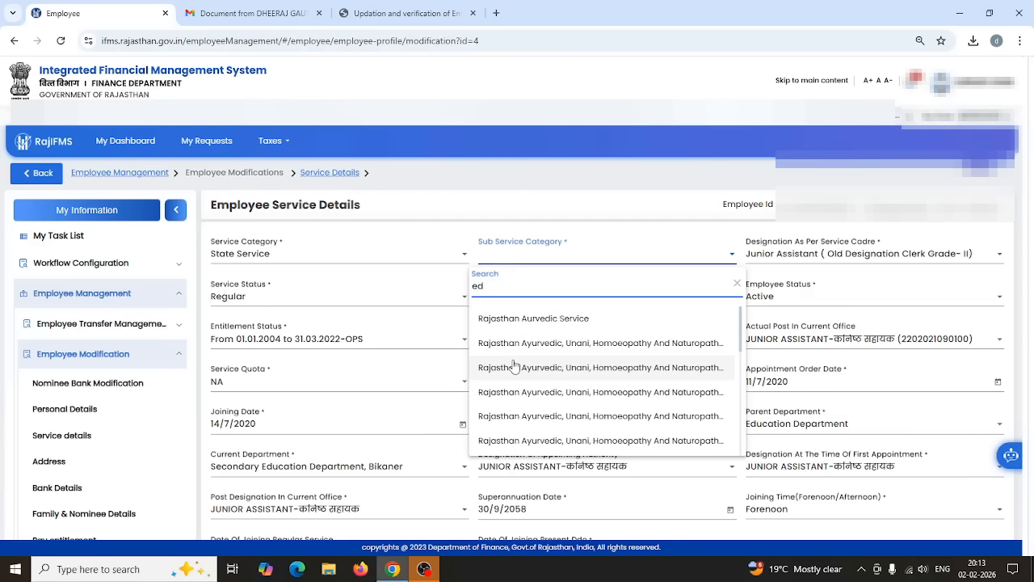
pyautogui.write('uc')
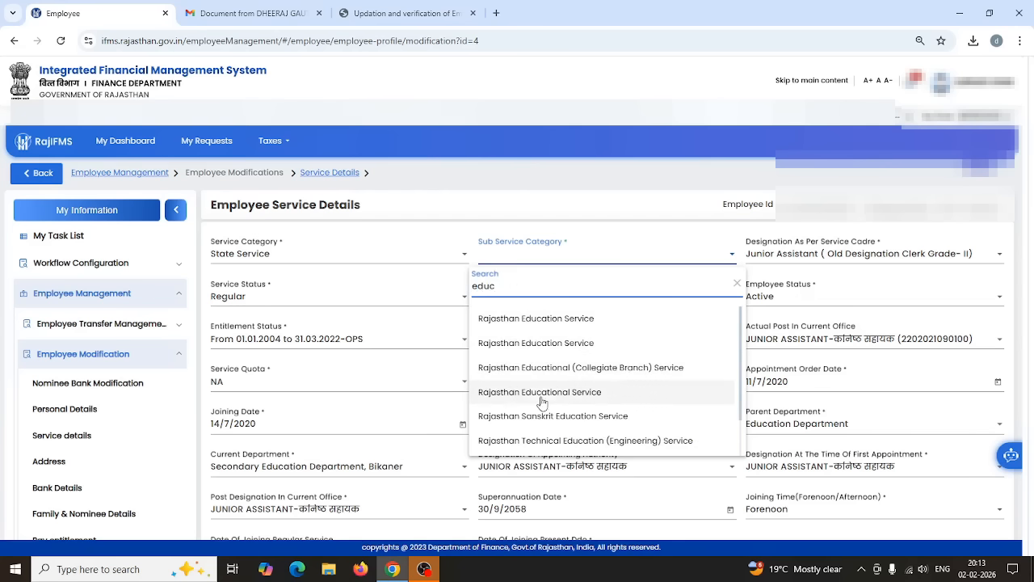
pyautogui.click(584, 417)
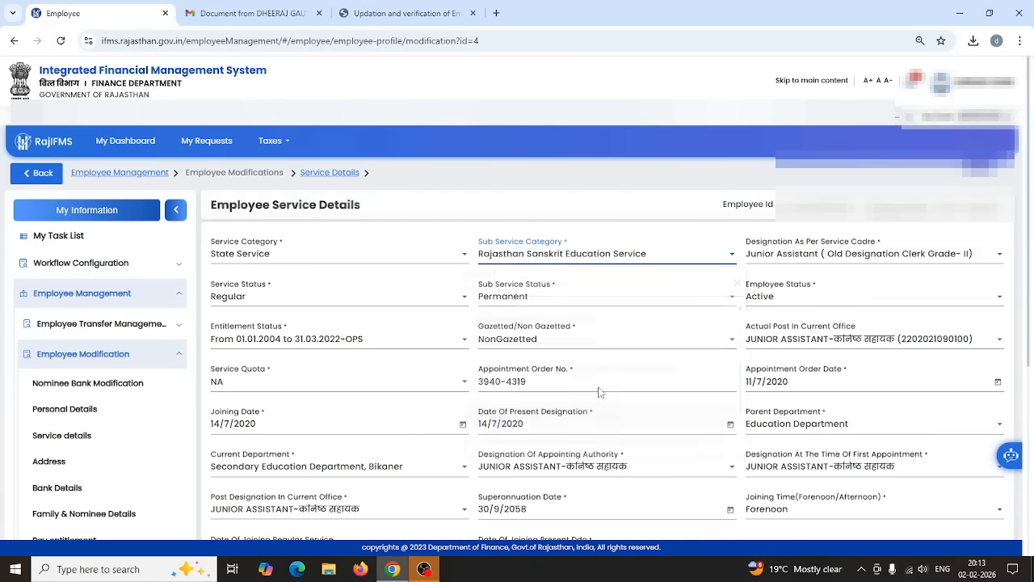
# Step: Review the Designation As Per Service Cadre options for the Sanskrit education service without choosing one
pyautogui.click(840, 252)
pyautogui.scroll(-1, 807, 384)
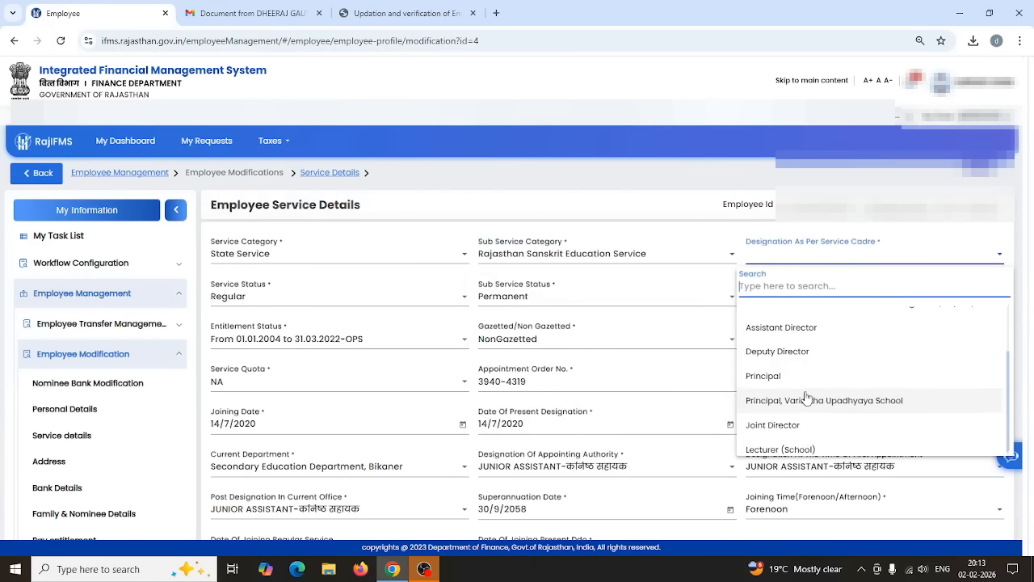
pyautogui.scroll(2, 796, 404)
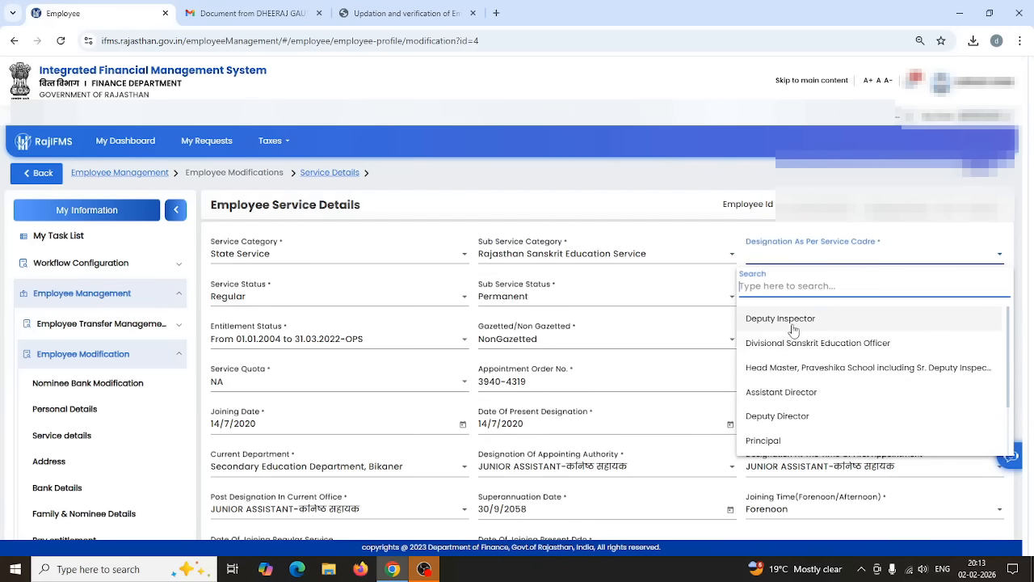
pyautogui.click(553, 194)
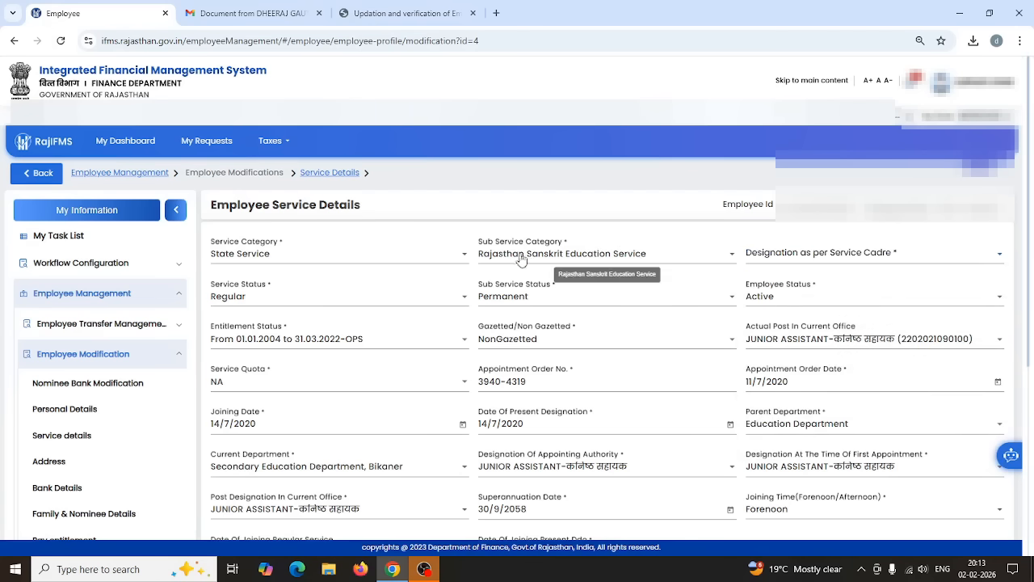
pyautogui.click(797, 259)
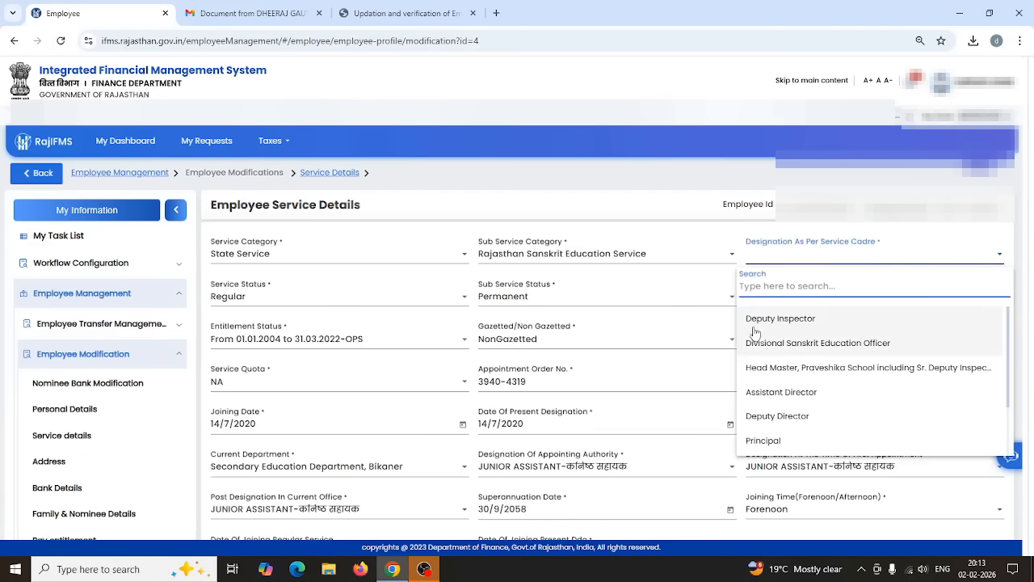
pyautogui.click(660, 195)
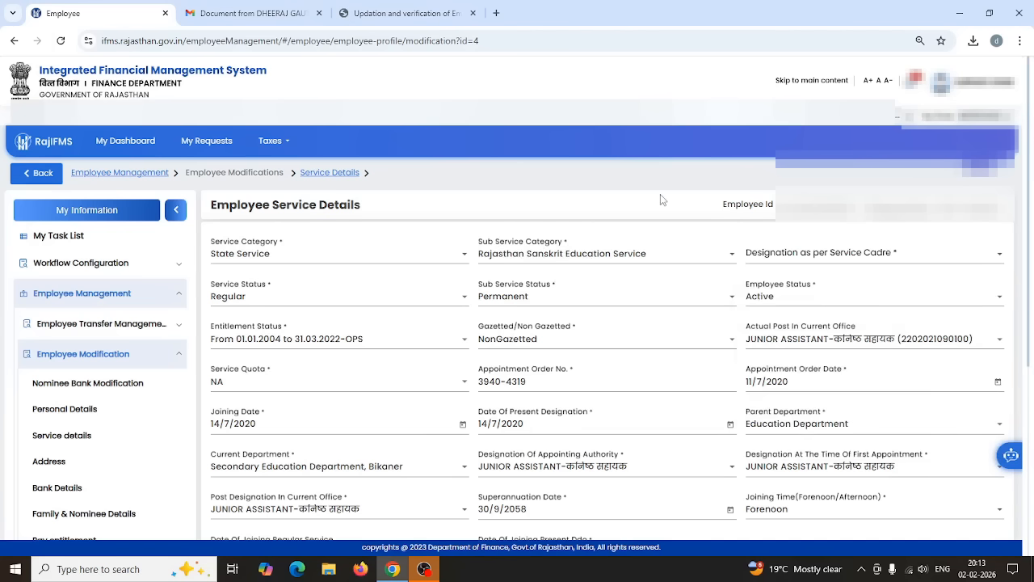